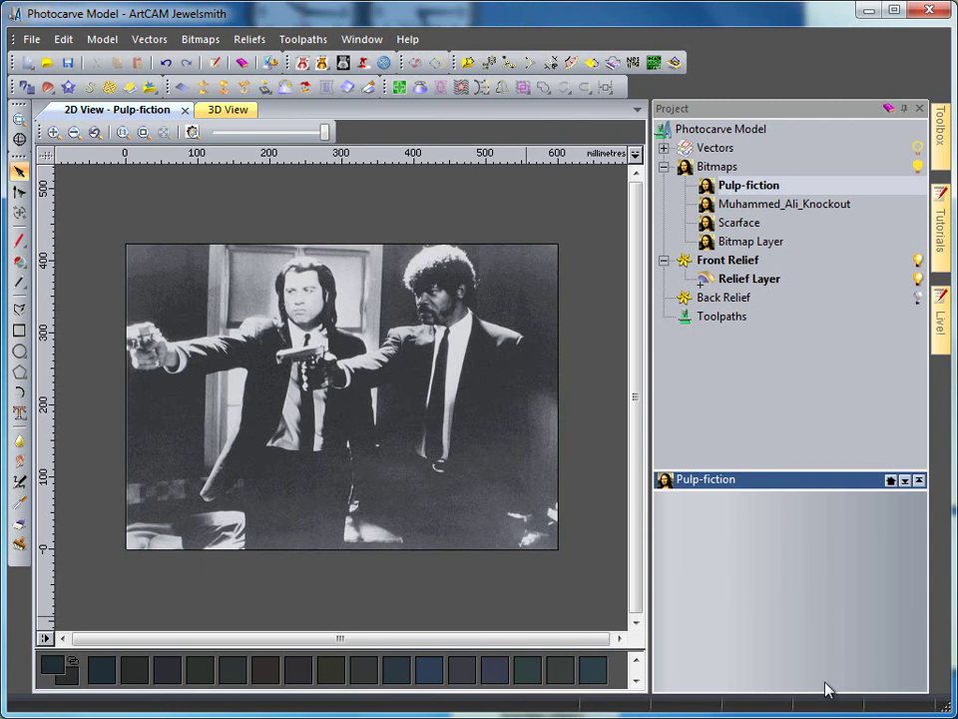
# Compare the Muhammed_Ali_Knockout and Scarface bitmaps, then return to the Pulp-fiction bitmap
pyautogui.click(744, 206)
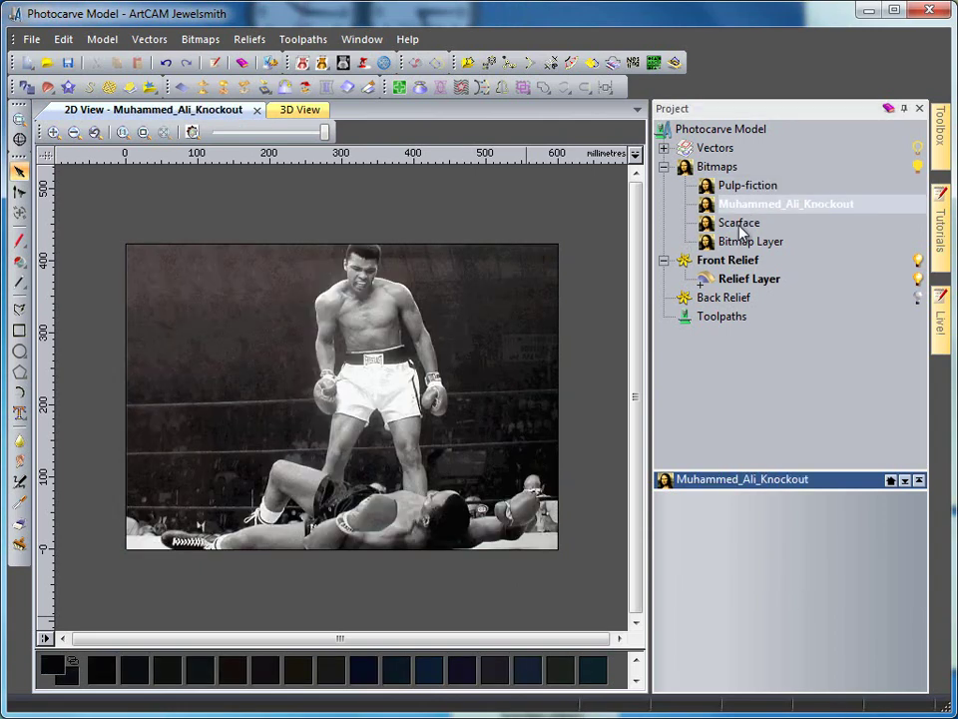
pyautogui.click(739, 226)
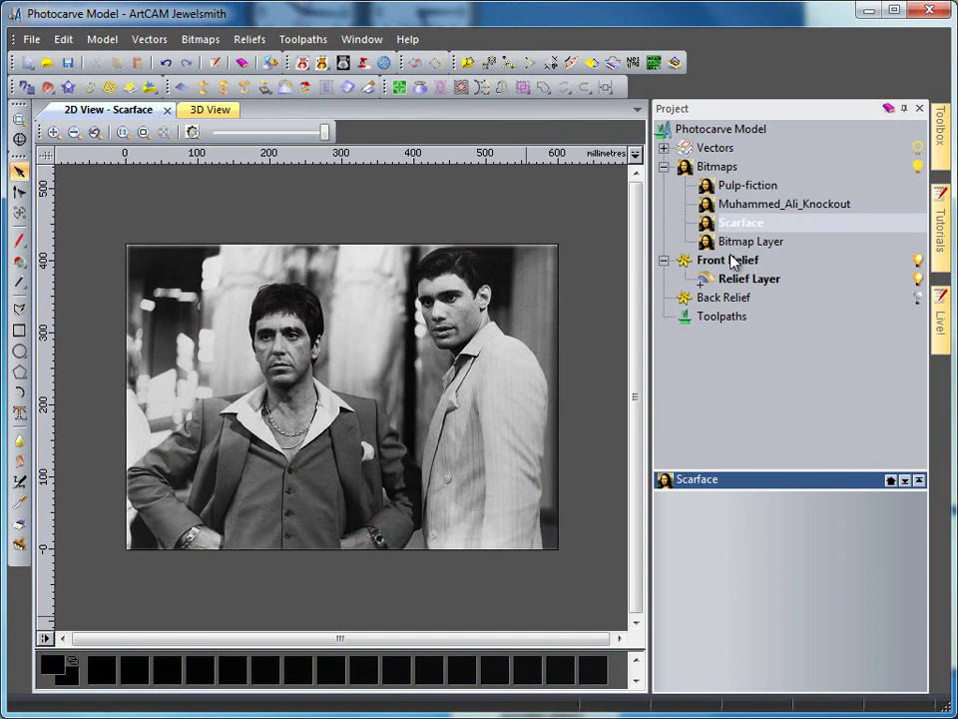
pyautogui.click(734, 208)
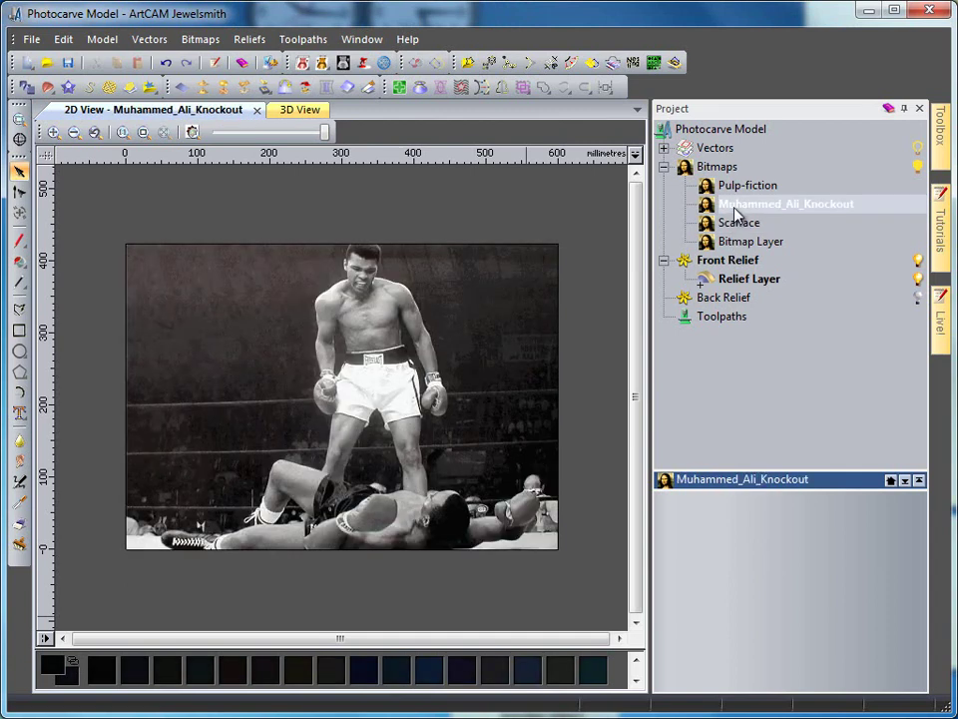
pyautogui.click(734, 190)
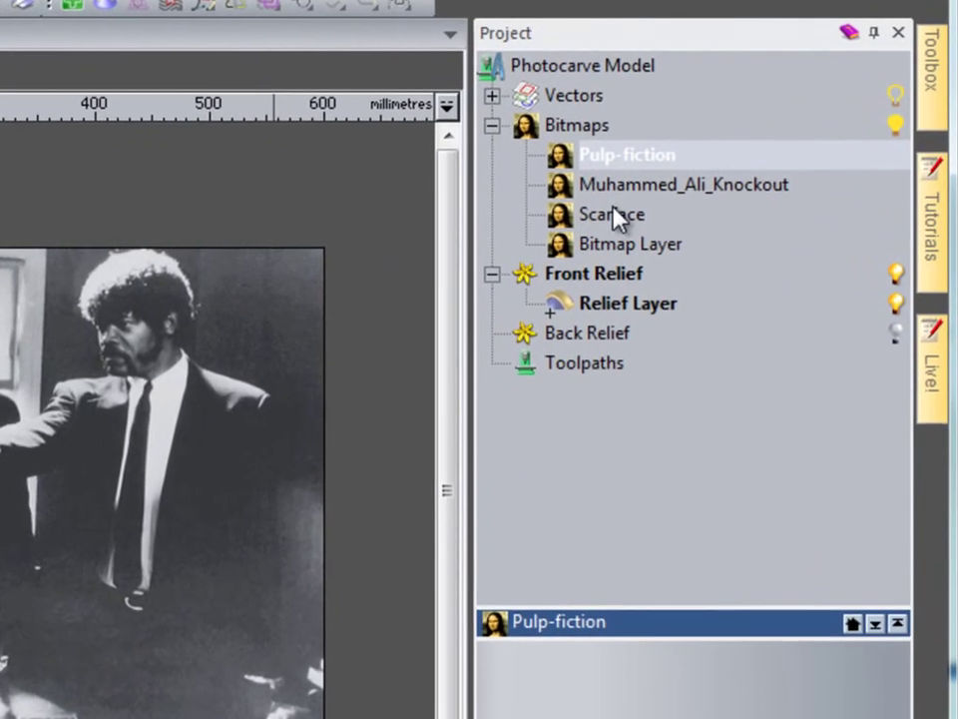
# Create a 3 mm high relief from the Pulp-fiction bitmap and view it in 3D
pyautogui.rightClick(611, 162)
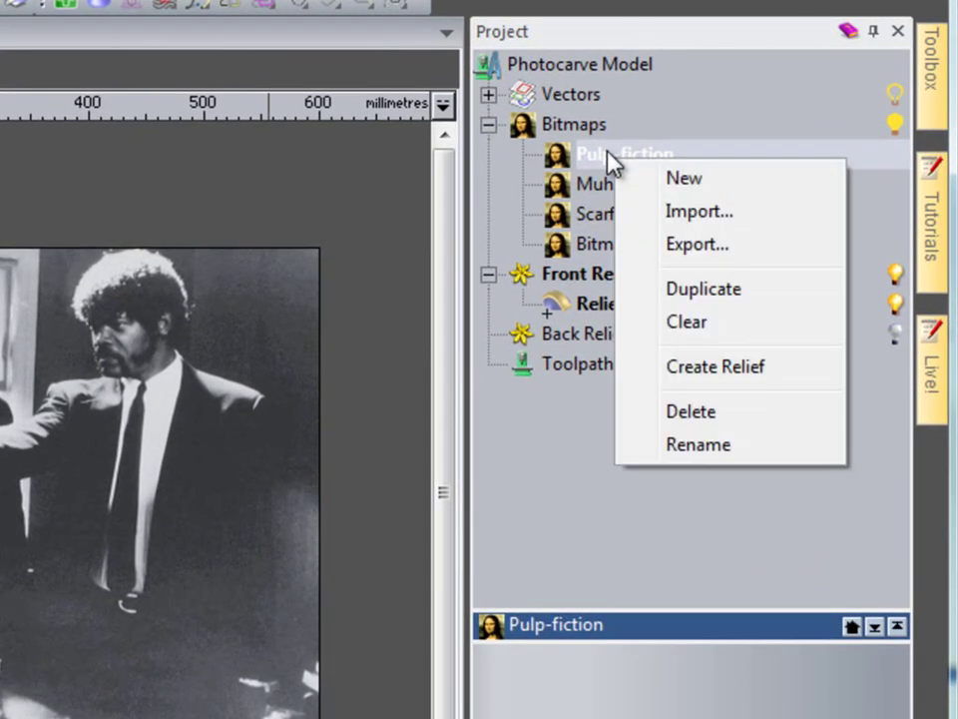
pyautogui.click(701, 370)
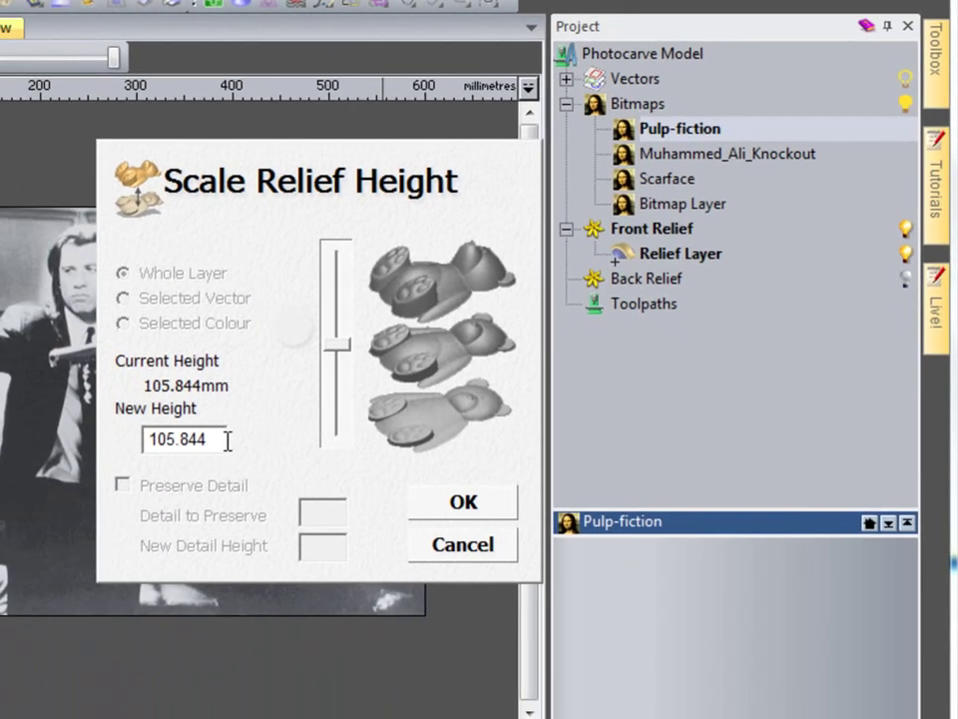
pyautogui.moveTo(78, 527); pyautogui.dragTo(0, 534)
pyautogui.write('3')
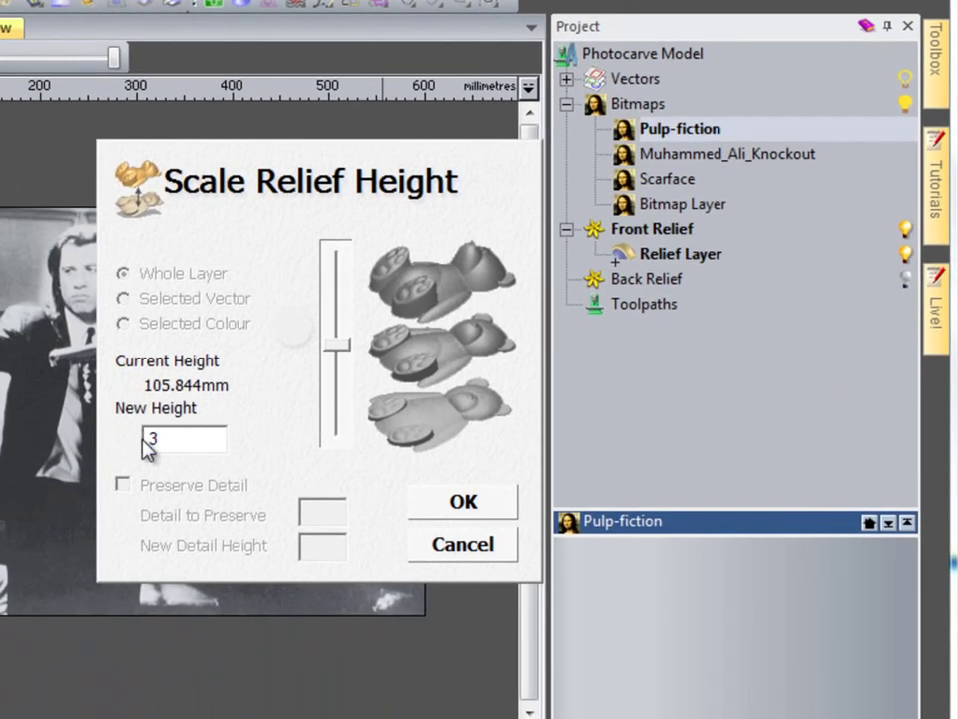
pyautogui.click(464, 502)
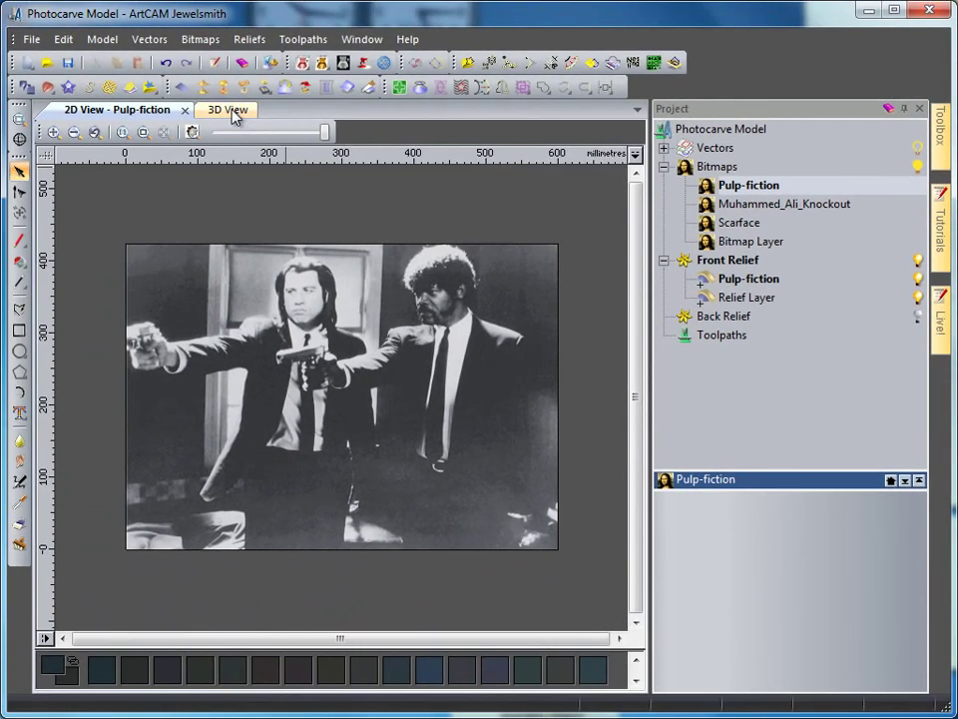
pyautogui.click(2, 29)
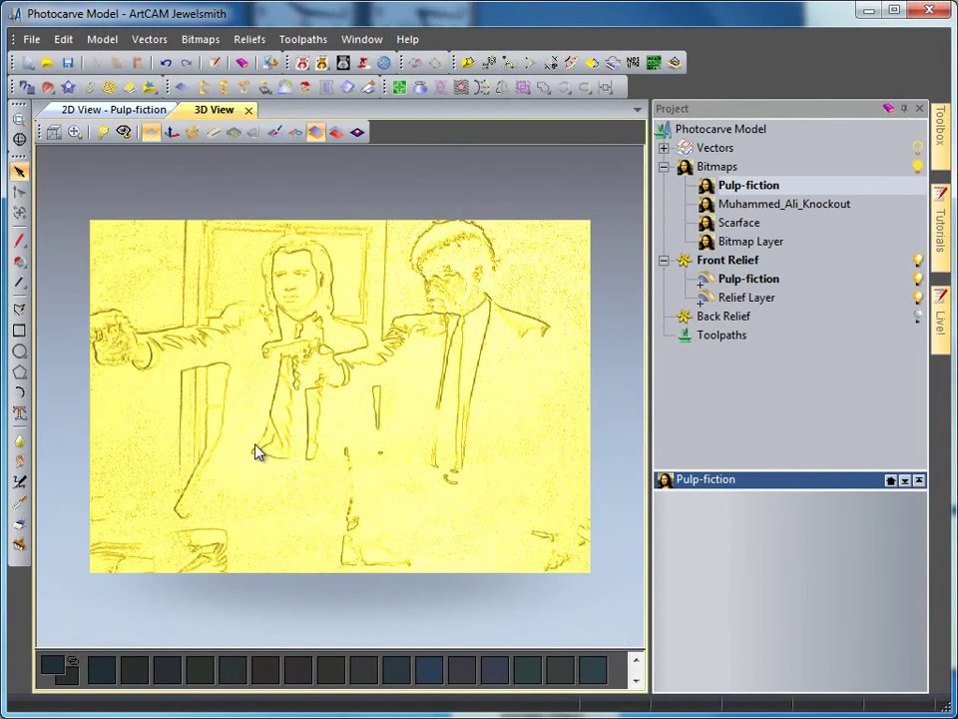
# Orbit the relief to an oblique angle and reveal the Toolpaths panel's 3D Toolpaths
pyautogui.moveTo(348, 529); pyautogui.dragTo(364, 464)
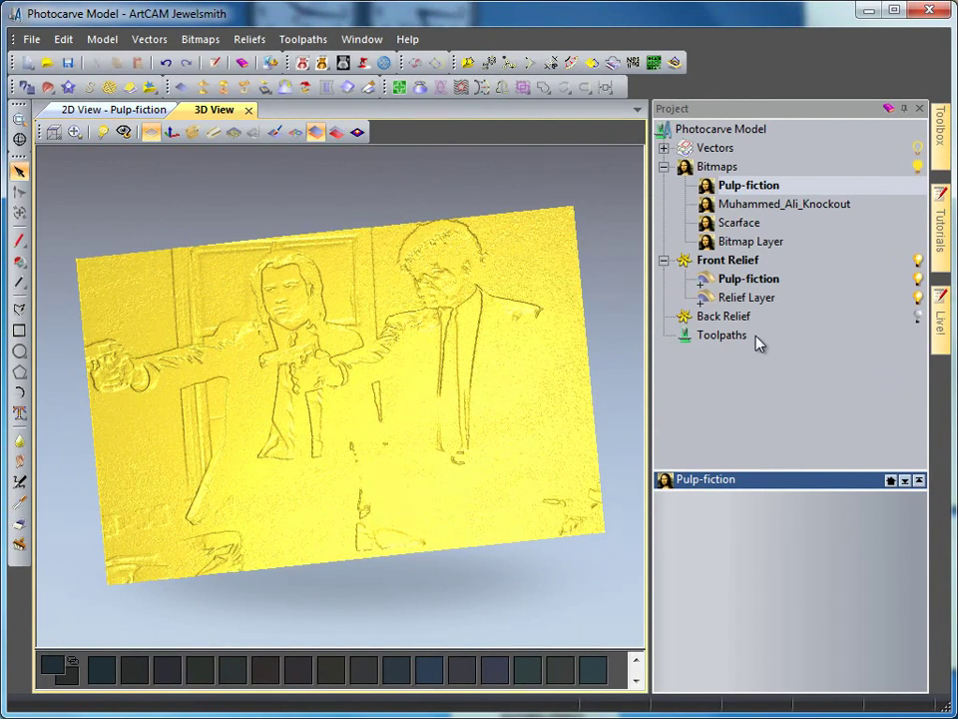
pyautogui.click(723, 340)
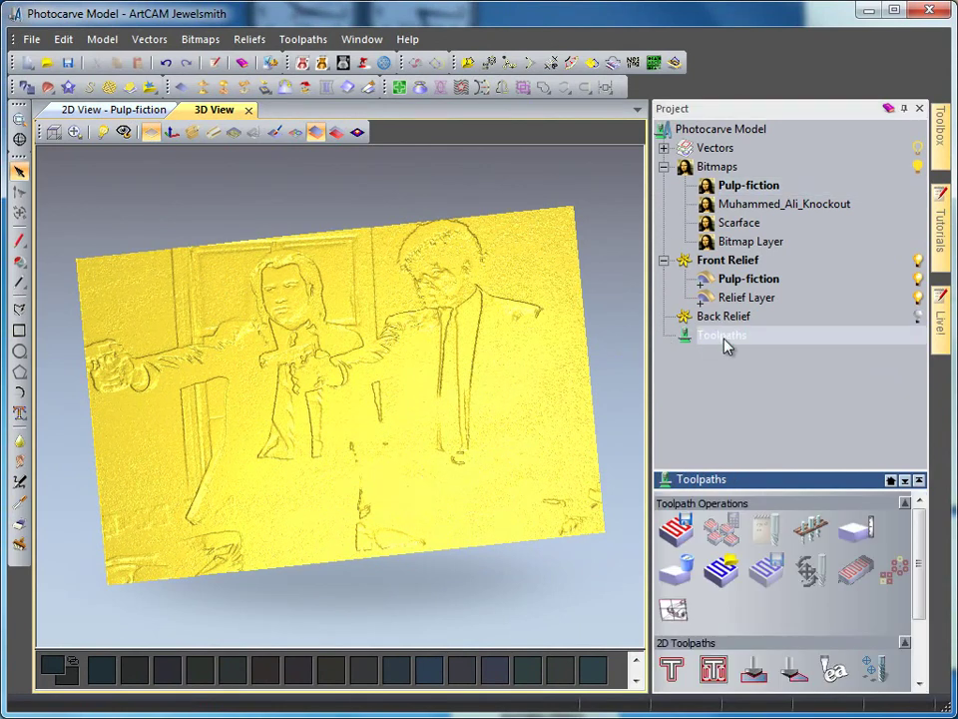
pyautogui.moveTo(858, 483); pyautogui.dragTo(858, 382)
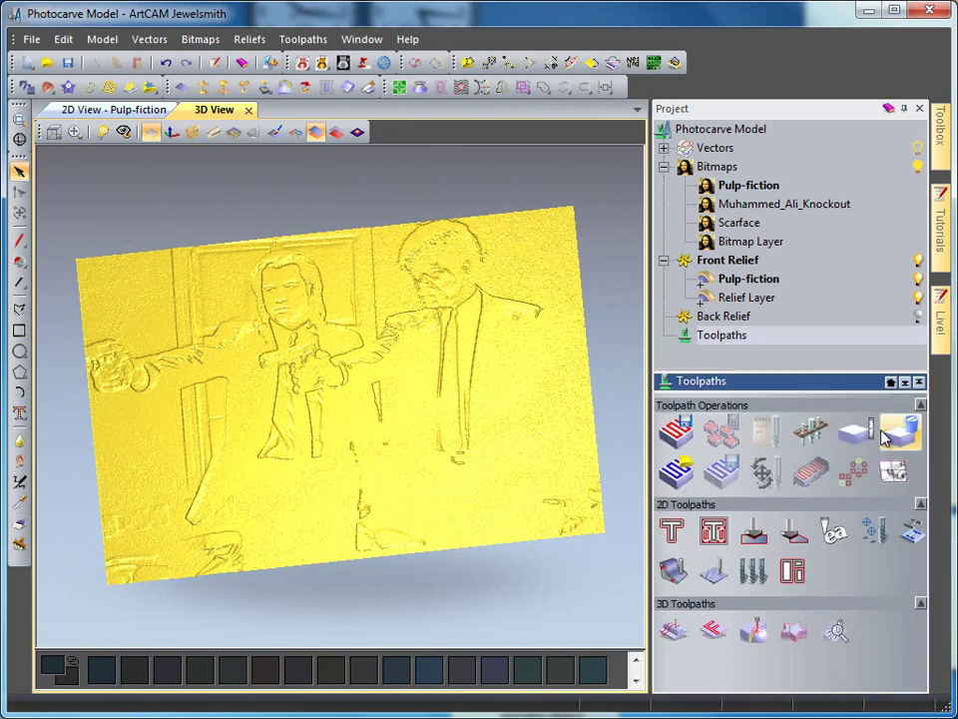
# Start a Machine Relief toolpath and dock its settings panel in place of the project tree
pyautogui.click(675, 632)
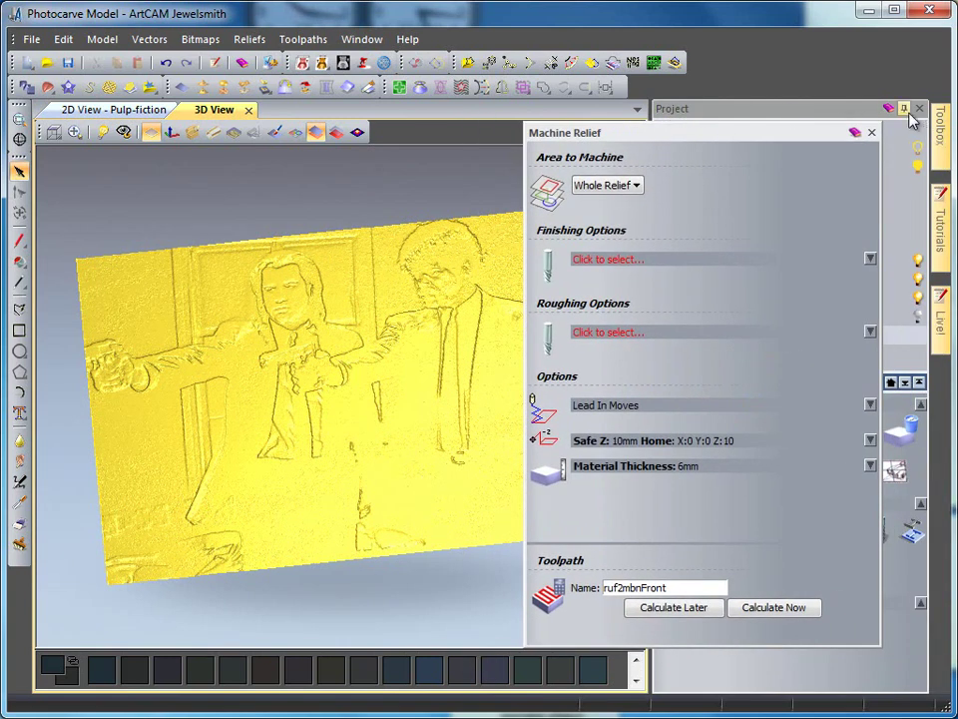
pyautogui.click(904, 108)
pyautogui.moveTo(728, 148); pyautogui.dragTo(878, 399)
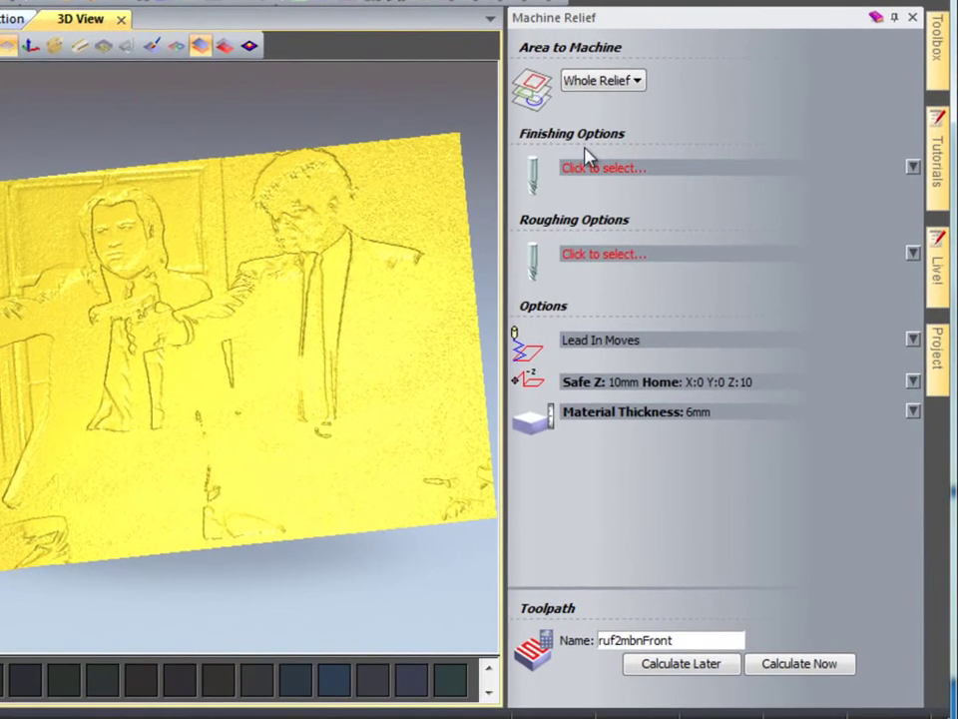
# Choose the V-Bit 32 mm 60 degree from the V-Carving tools as the finishing tool
pyautogui.click(595, 170)
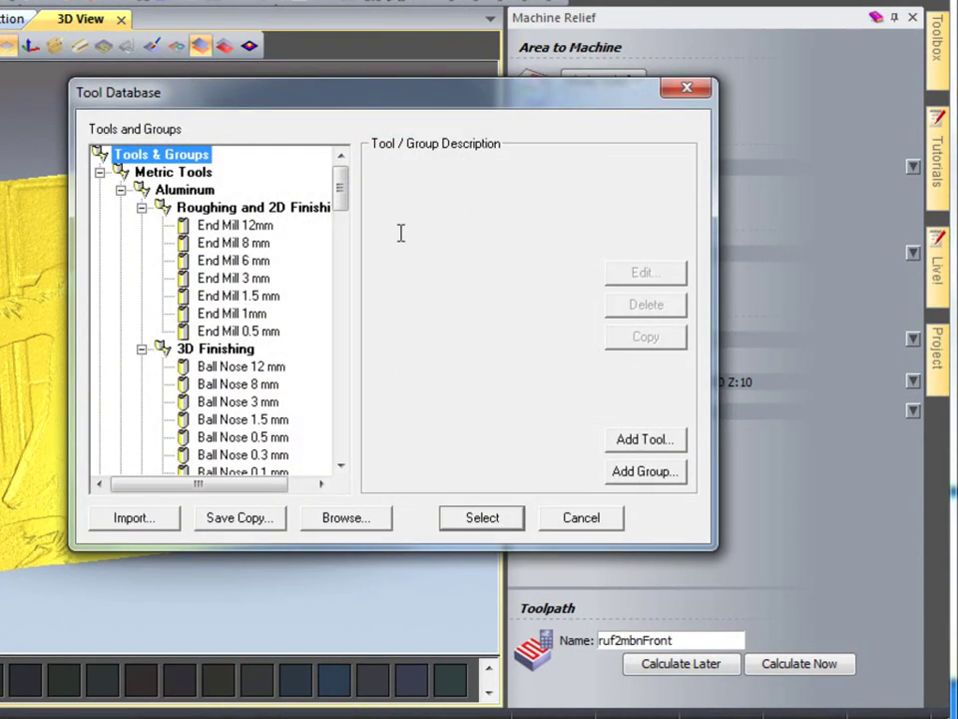
pyautogui.moveTo(340, 197); pyautogui.dragTo(347, 325)
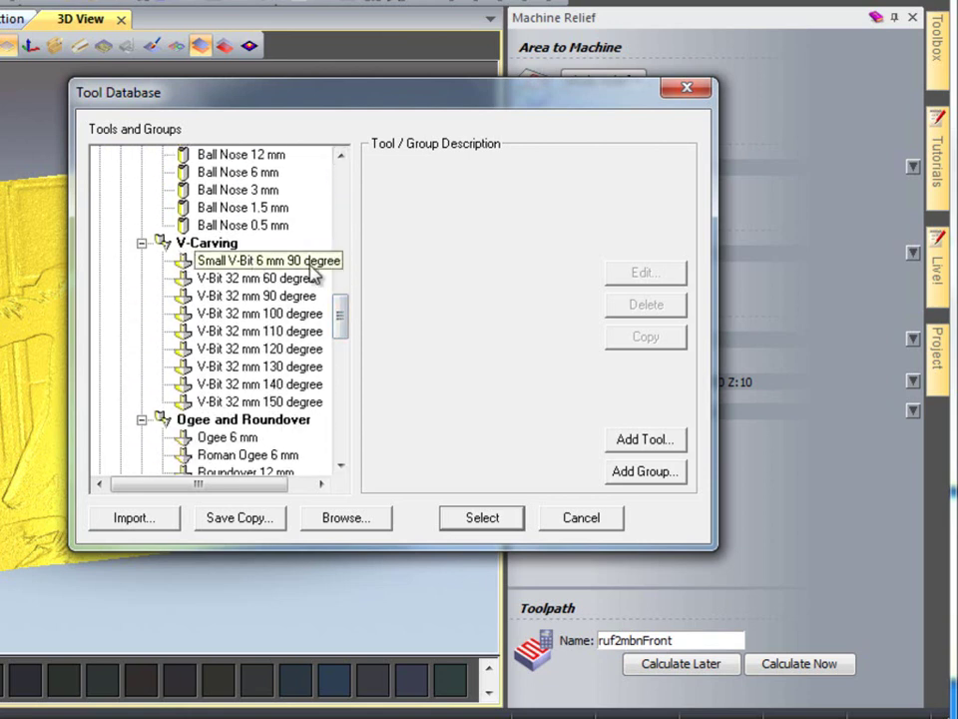
pyautogui.click(264, 296)
pyautogui.click(262, 279)
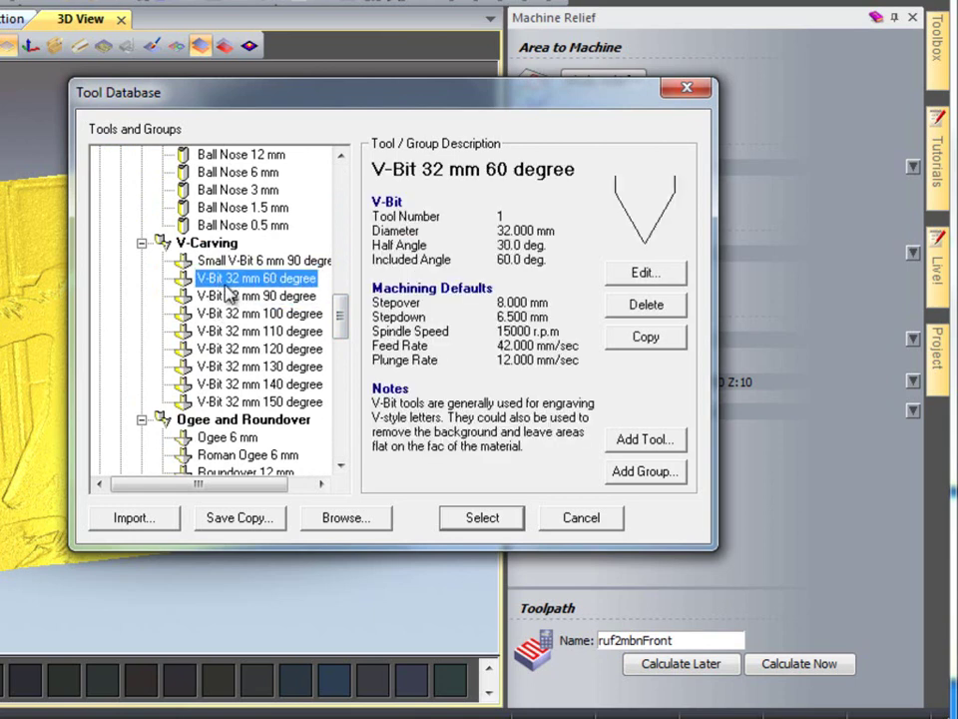
pyautogui.click(485, 521)
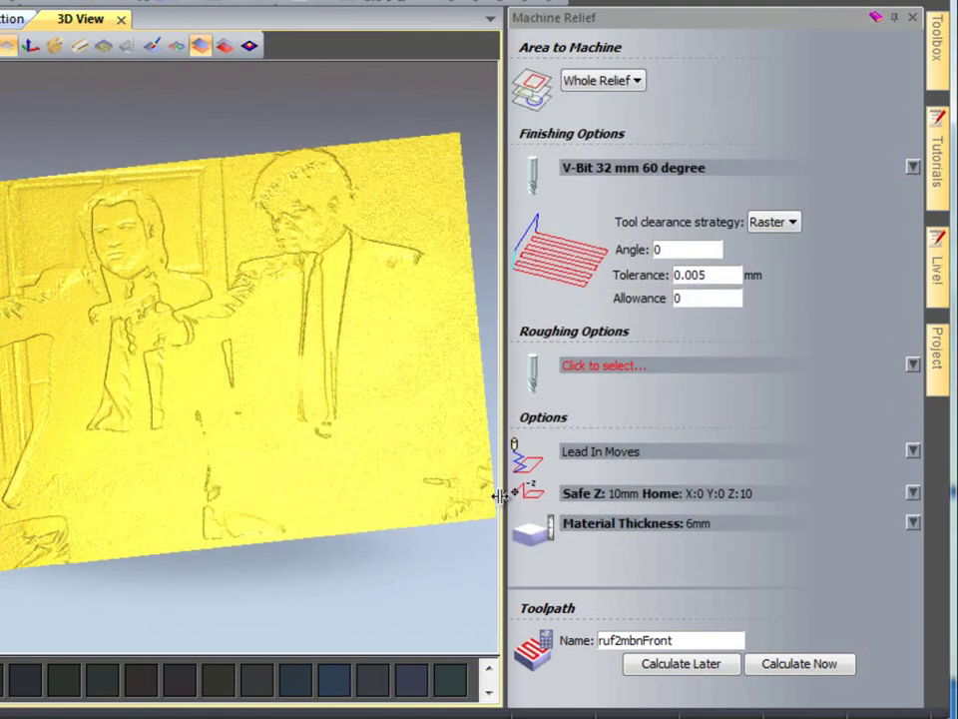
# Set the V-bit stepover to 4 mm and expand the Material Thickness details
pyautogui.click(912, 167)
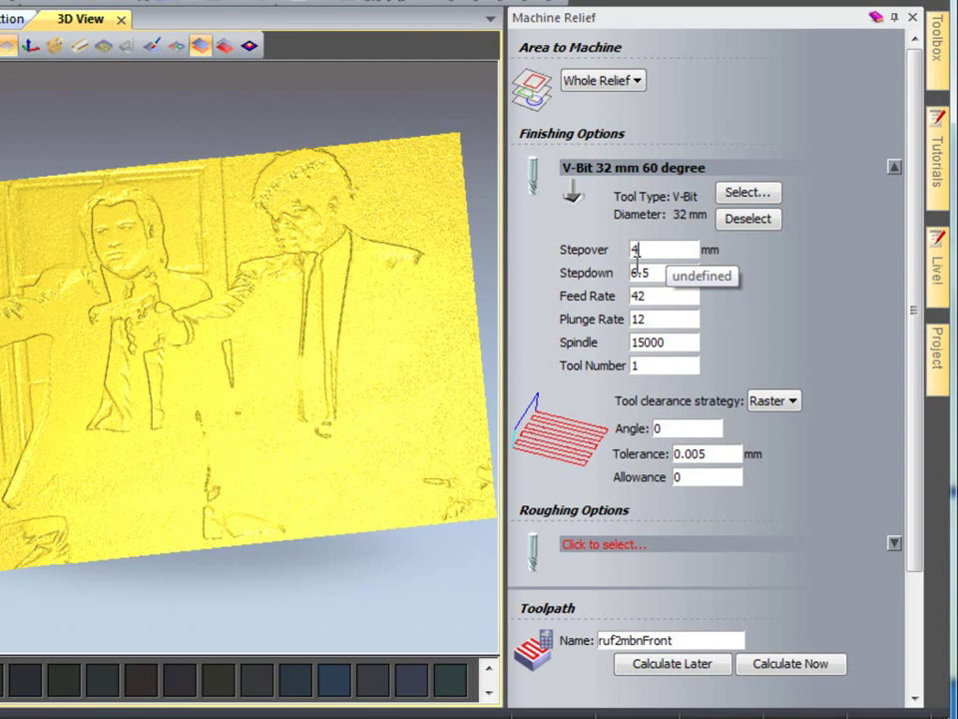
pyautogui.click(635, 250)
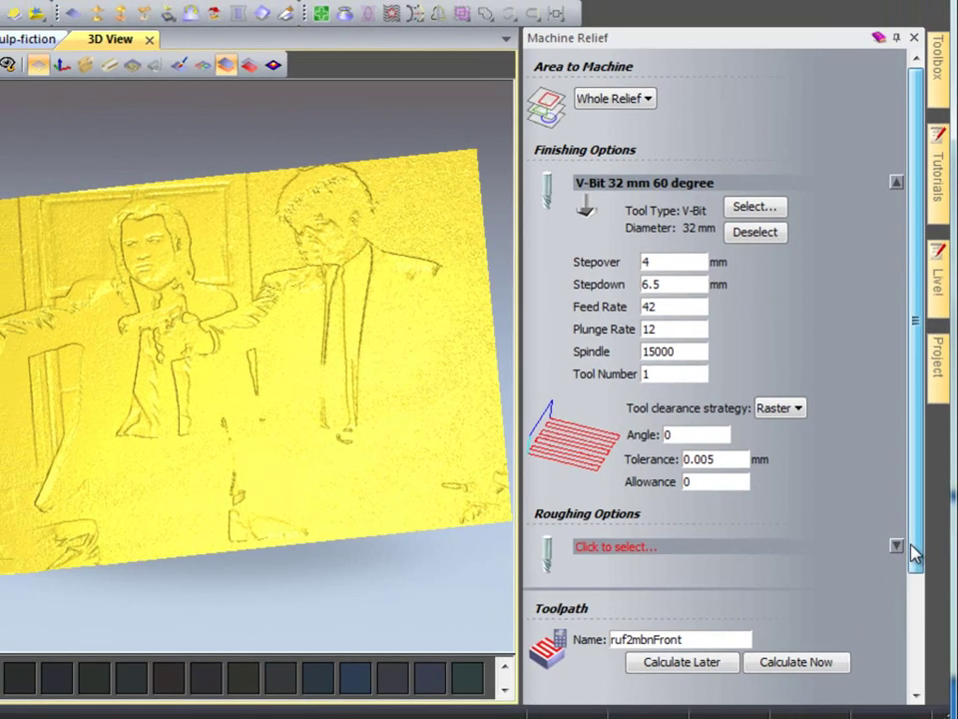
pyautogui.scroll(-5, 903, 619)
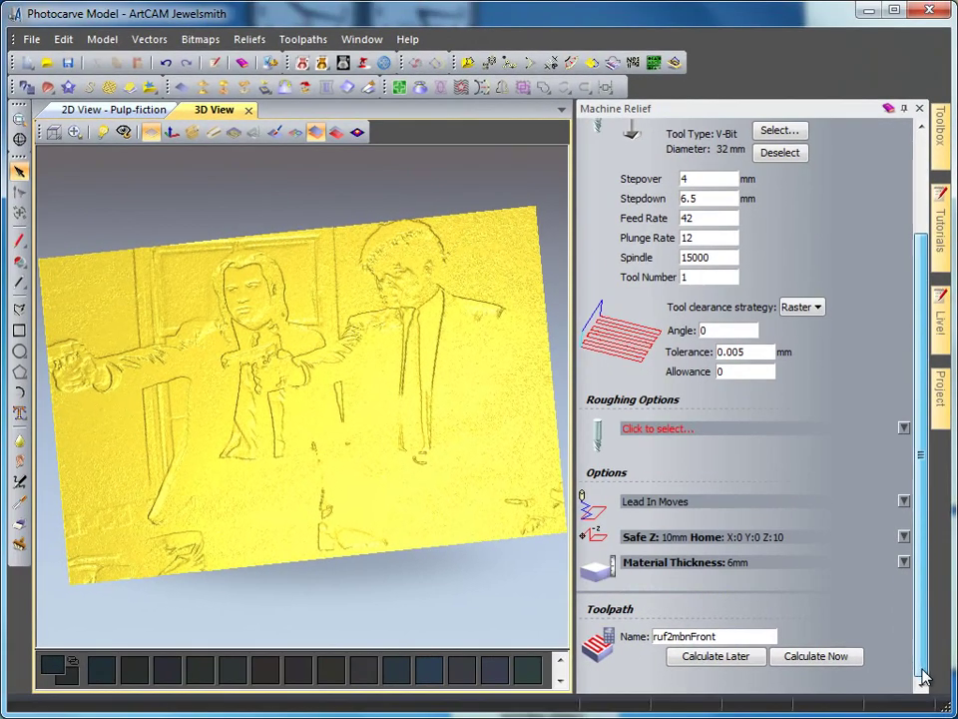
pyautogui.click(693, 563)
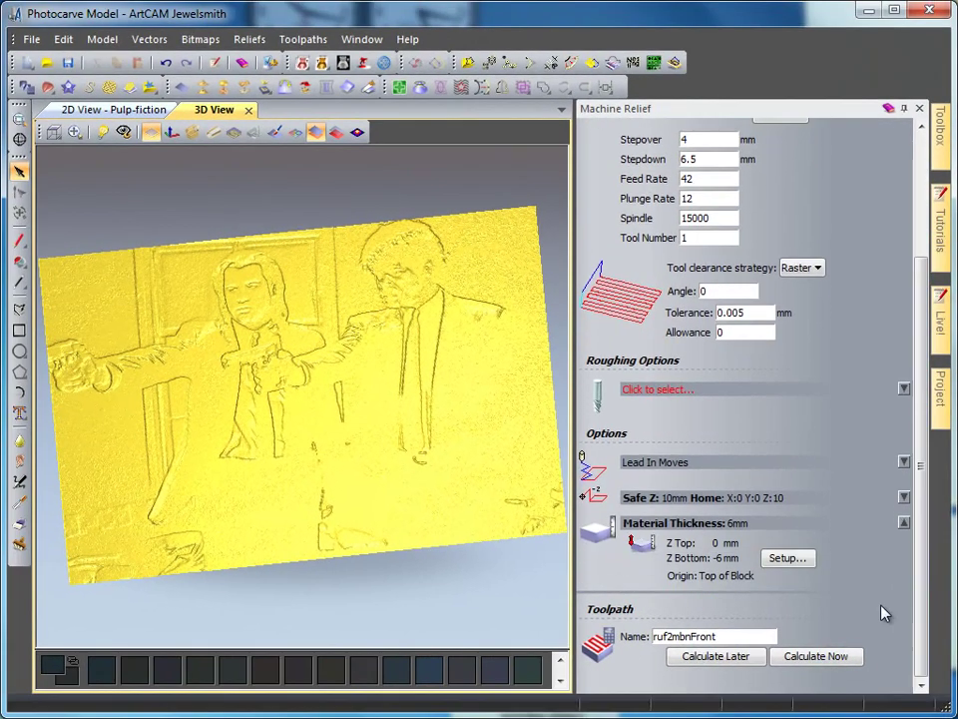
# Set the material thickness to 10 mm and inspect the relief inside the block
pyautogui.click(787, 558)
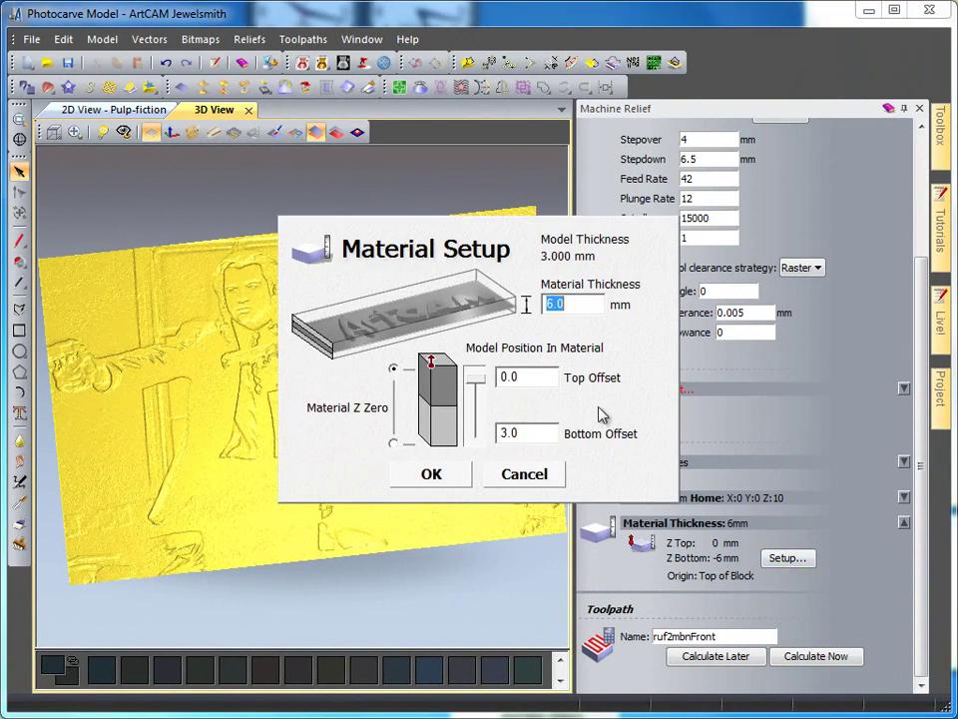
pyautogui.write('10')
pyautogui.click(461, 480)
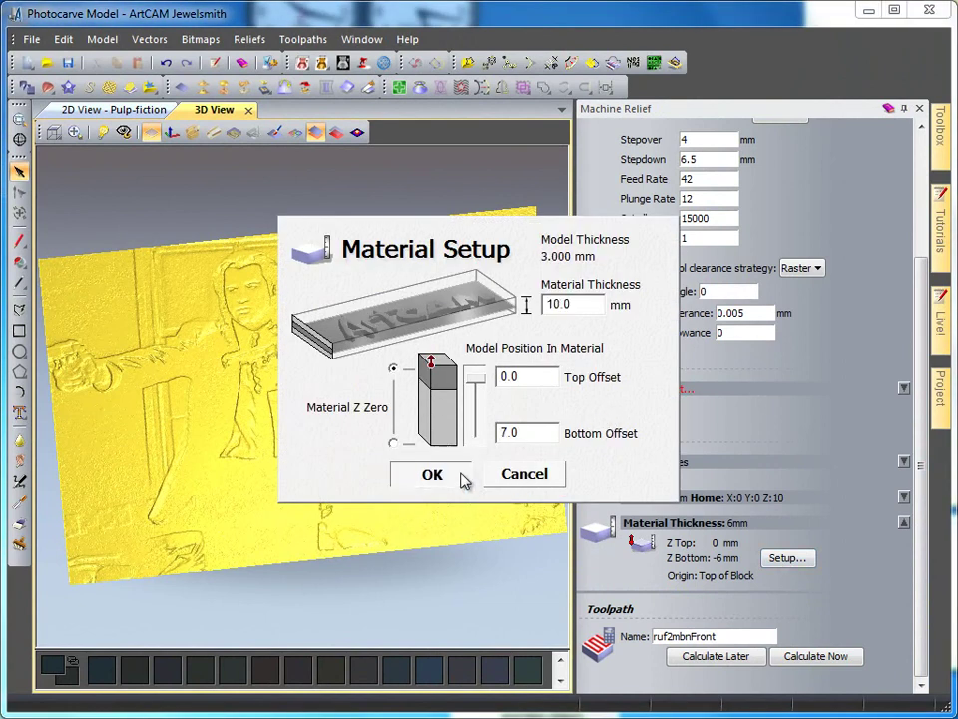
pyautogui.moveTo(392, 541); pyautogui.dragTo(289, 467)
pyautogui.scroll(5, 264, 466)
pyautogui.scroll(-3, 226, 451)
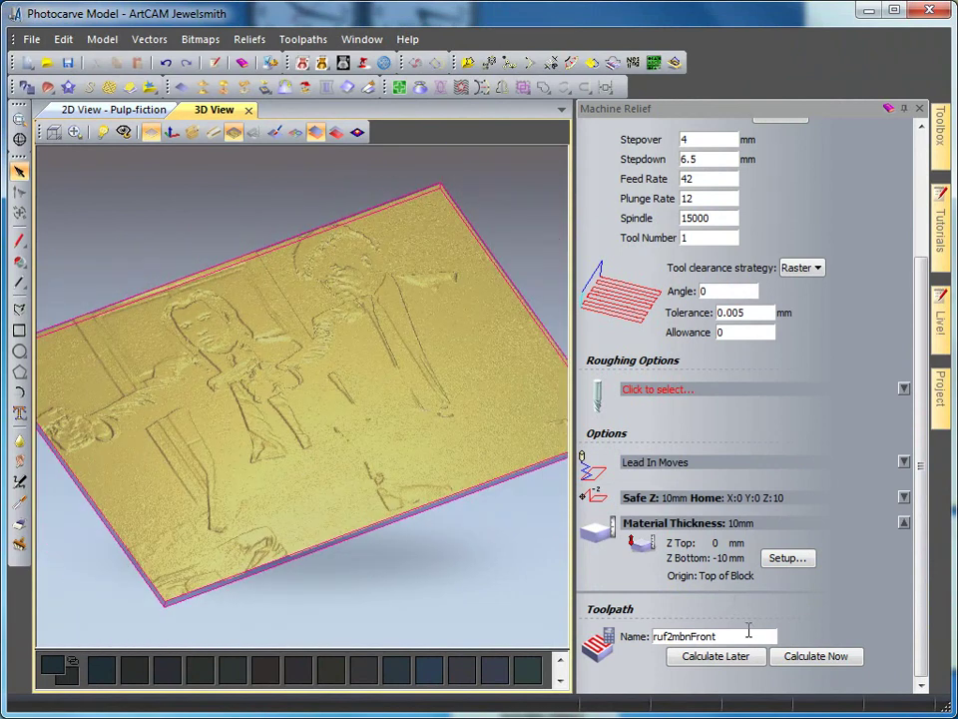
# Calculate the raster V-bit toolpath and view it from directly above
pyautogui.click(801, 661)
pyautogui.moveTo(524, 453)
pyautogui.mouseDown()
pyautogui.moveTo(439, 461)
pyautogui.moveTo(432, 507)
pyautogui.moveTo(392, 526)
pyautogui.moveTo(235, 451)
pyautogui.moveTo(137, 555)
pyautogui.mouseUp()
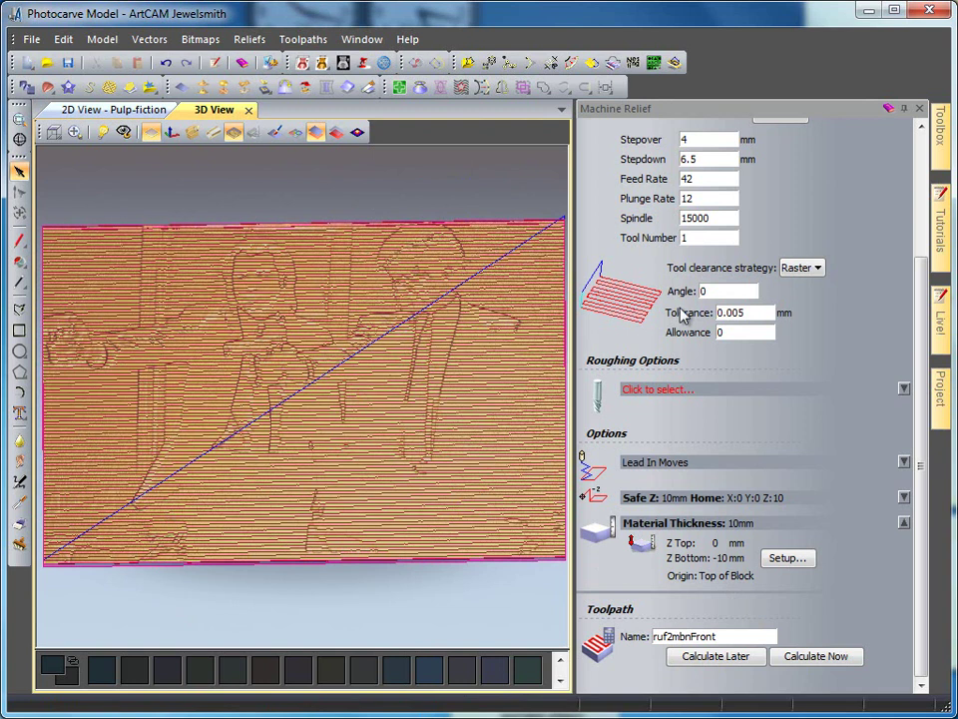
# Recalculate ruf2mbnFront at a 45° raster angle and bring up its actions in the project tree
pyautogui.moveTo(707, 290); pyautogui.dragTo(670, 290)
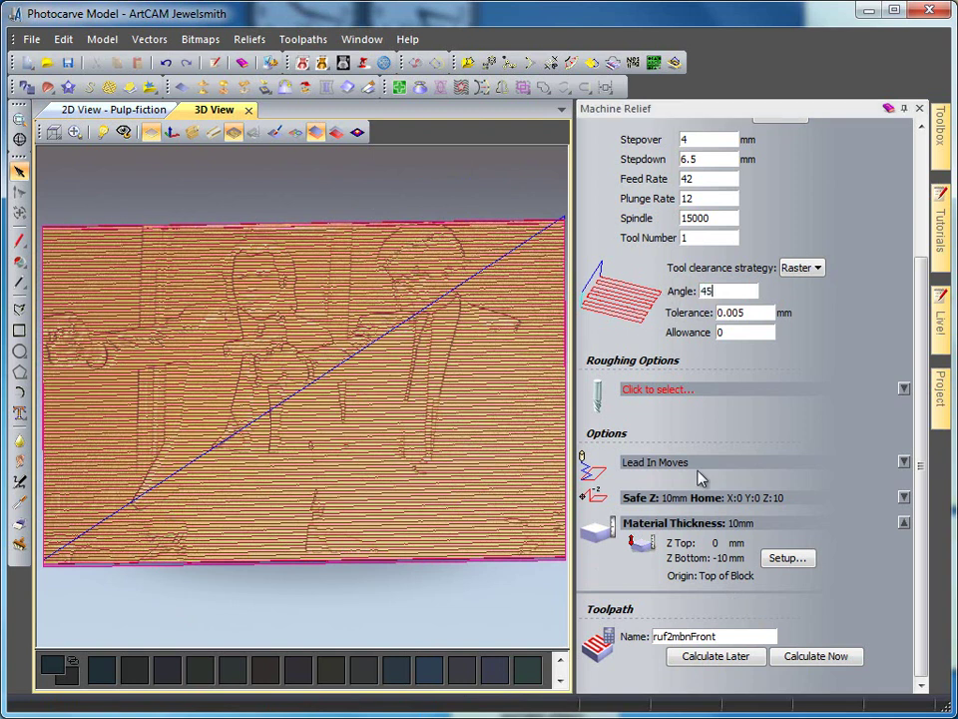
pyautogui.click(788, 656)
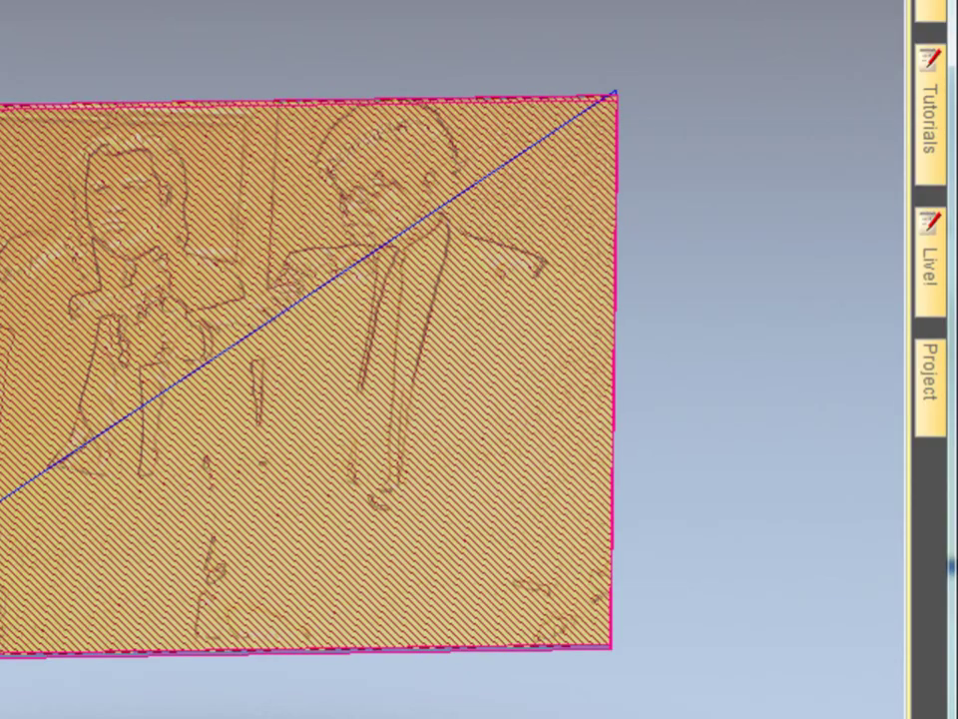
pyautogui.click(936, 385)
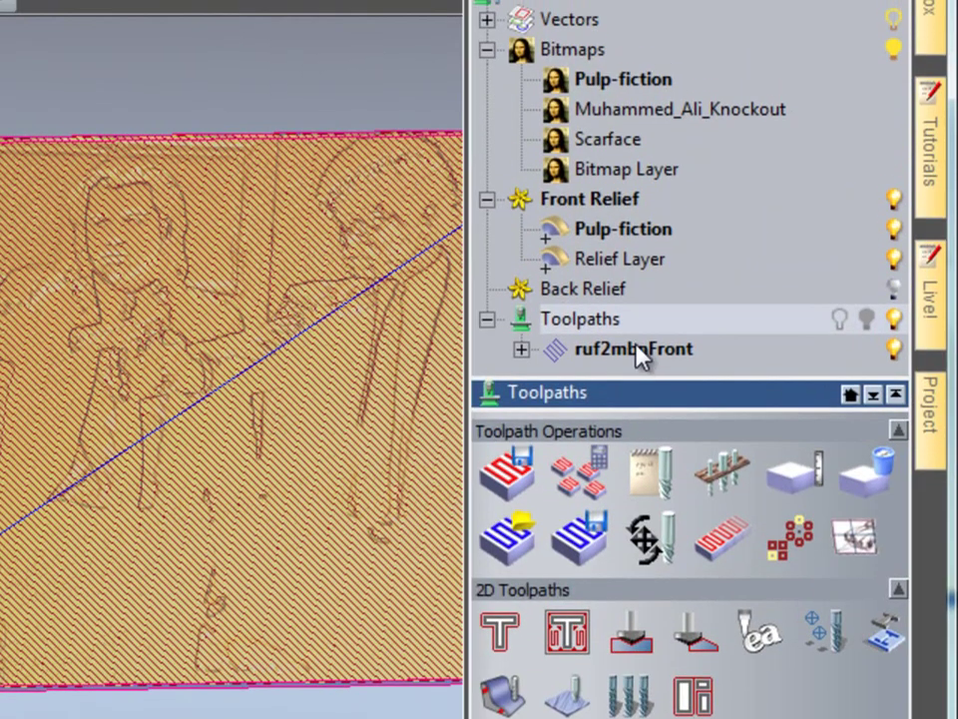
pyautogui.rightClick(637, 351)
# Simulate the ruf2mbnFront toolpath and inspect the carved Pulp Fiction relief from several angles
pyautogui.click(737, 468)
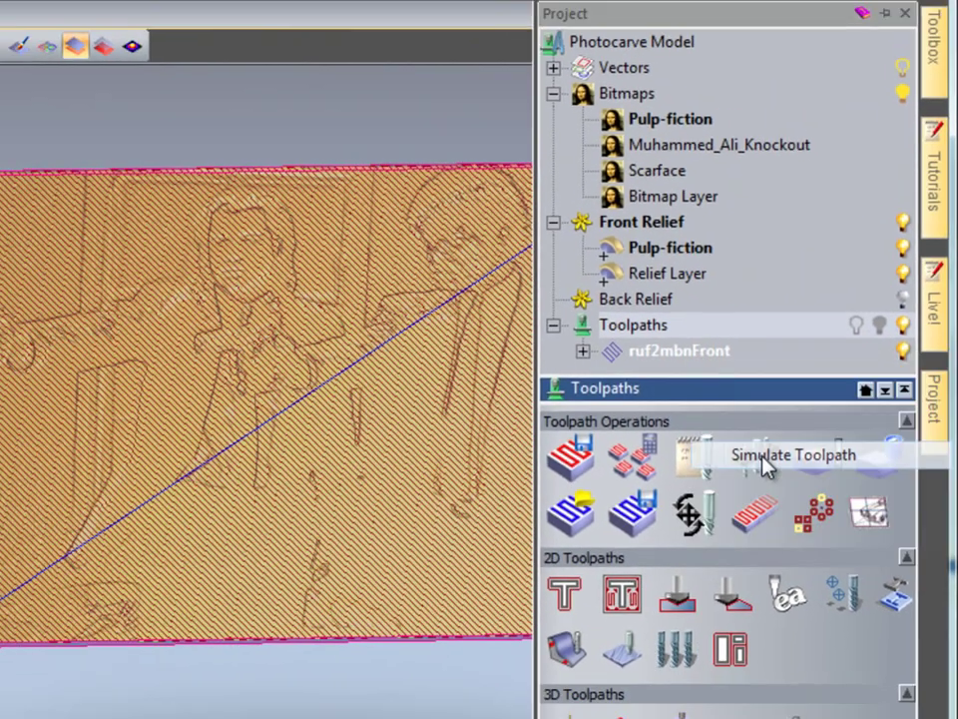
pyautogui.click(432, 527)
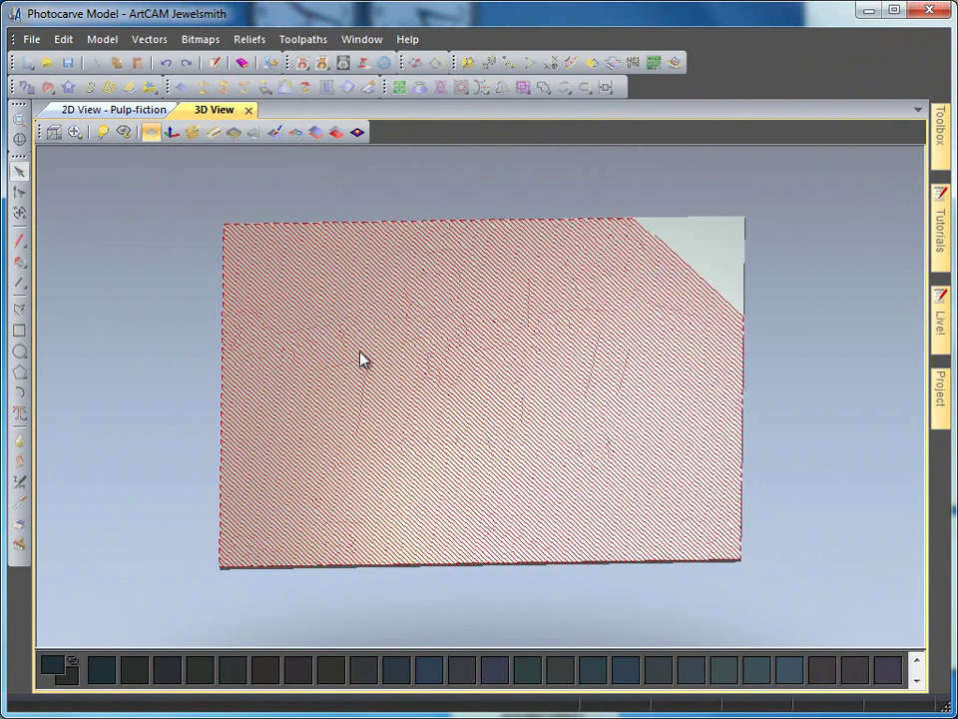
pyautogui.moveTo(489, 370); pyautogui.dragTo(489, 446)
pyautogui.click(54, 132)
pyautogui.moveTo(458, 584); pyautogui.dragTo(527, 440)
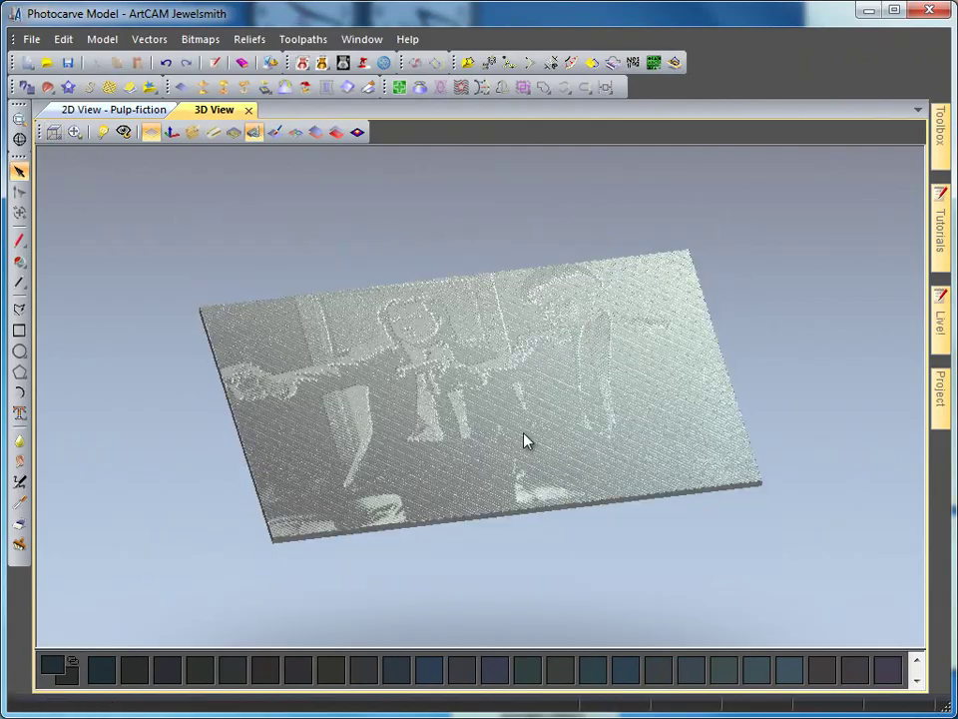
pyautogui.scroll(3, 527, 441)
pyautogui.moveTo(492, 559); pyautogui.dragTo(423, 602)
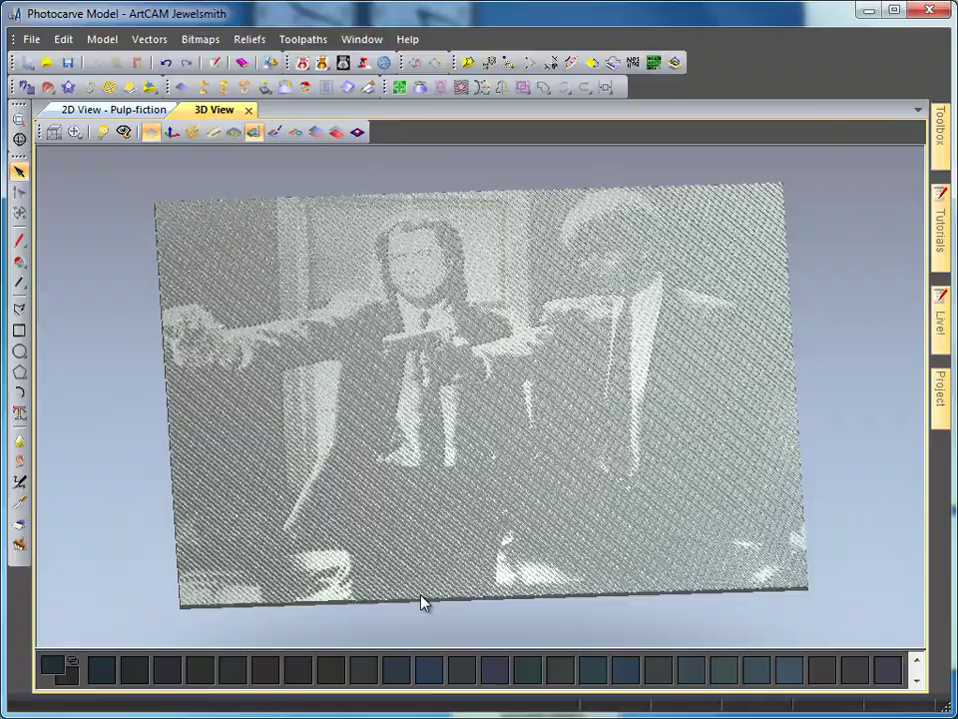
pyautogui.moveTo(545, 526); pyautogui.dragTo(534, 577)
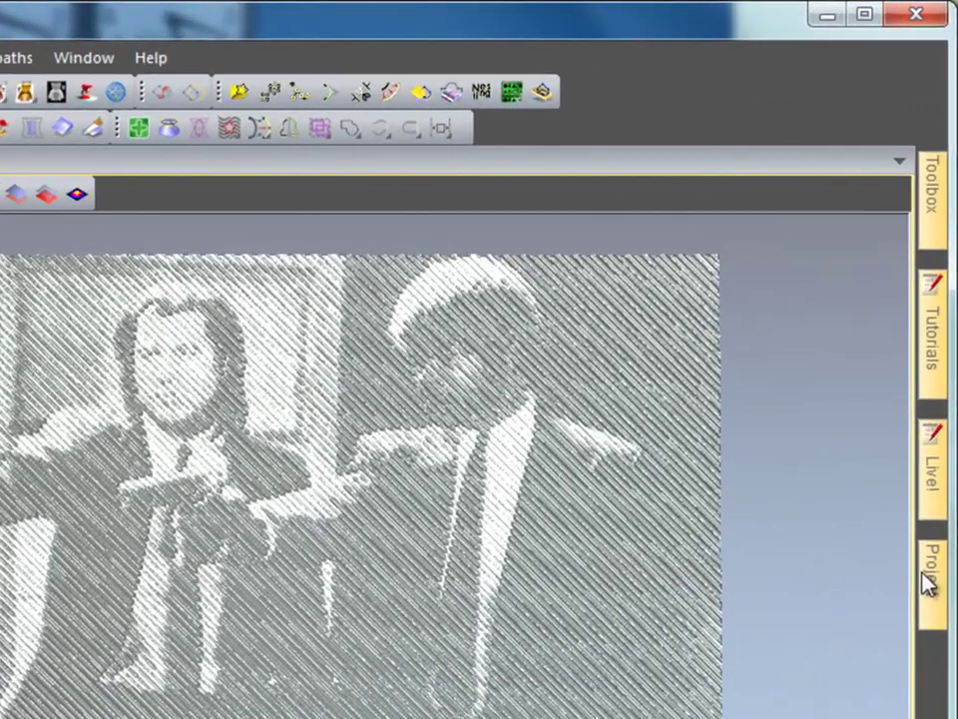
# Pin the Project panel open and hide the Pulp-fiction relief layer
pyautogui.click(936, 399)
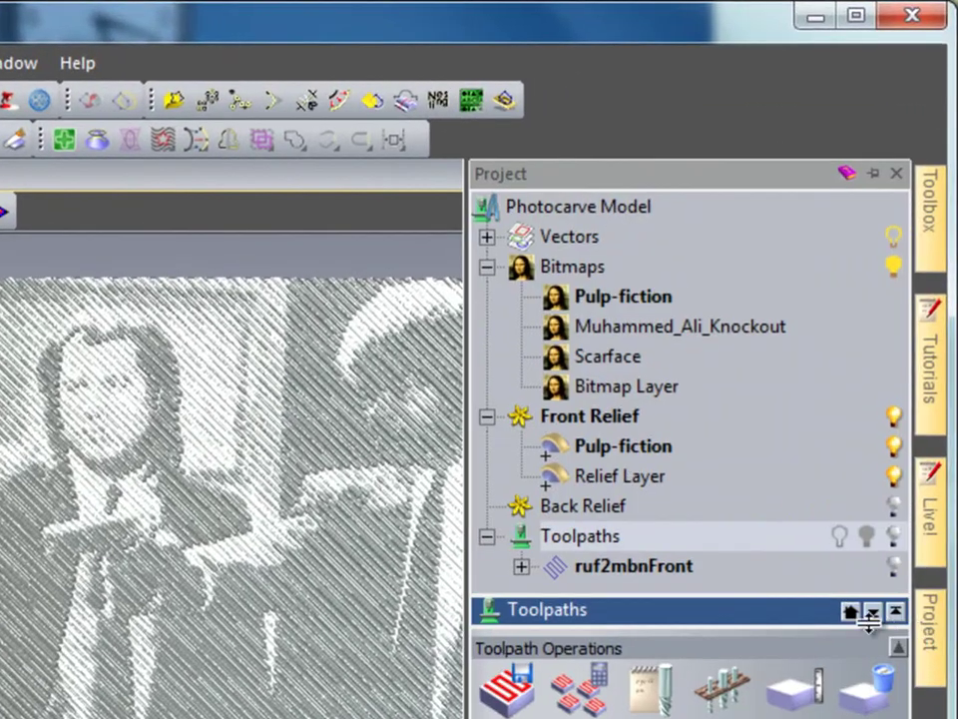
pyautogui.click(872, 174)
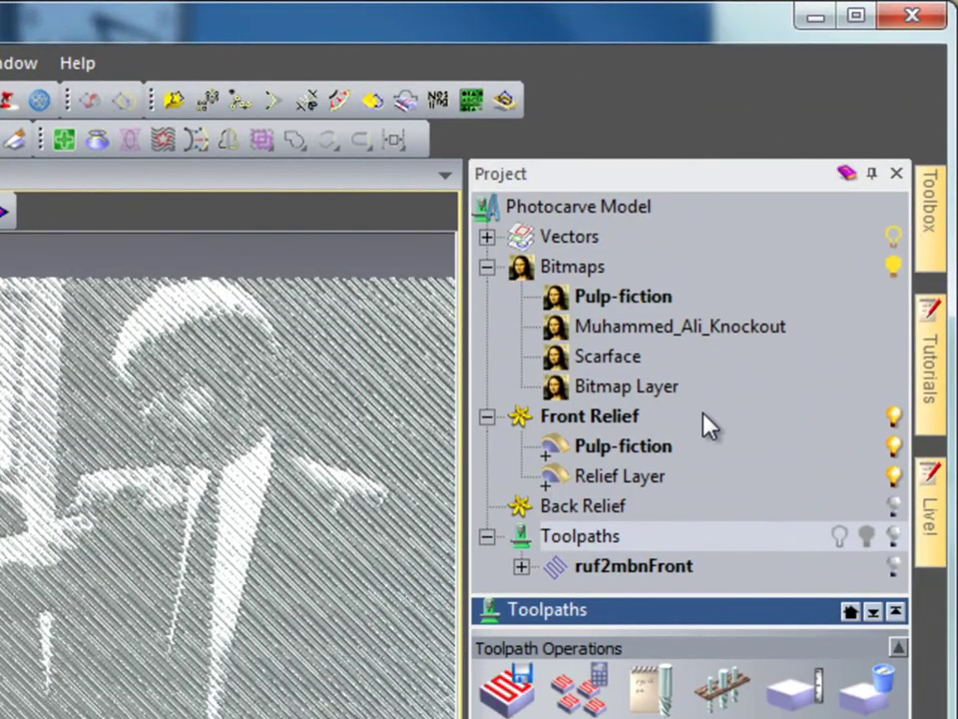
pyautogui.click(584, 478)
pyautogui.click(595, 445)
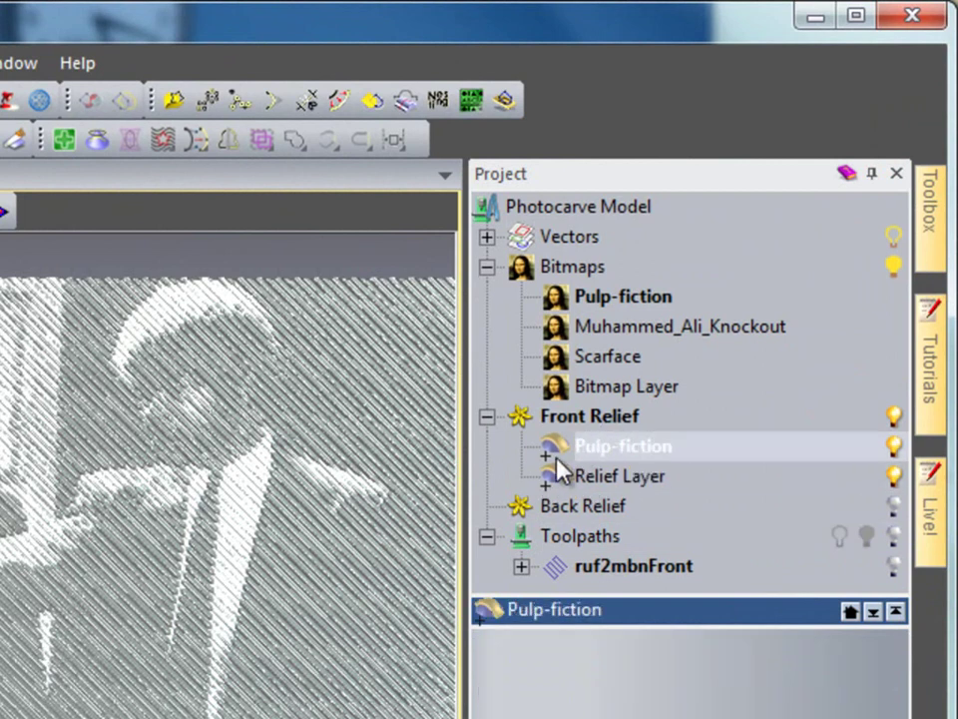
pyautogui.click(894, 446)
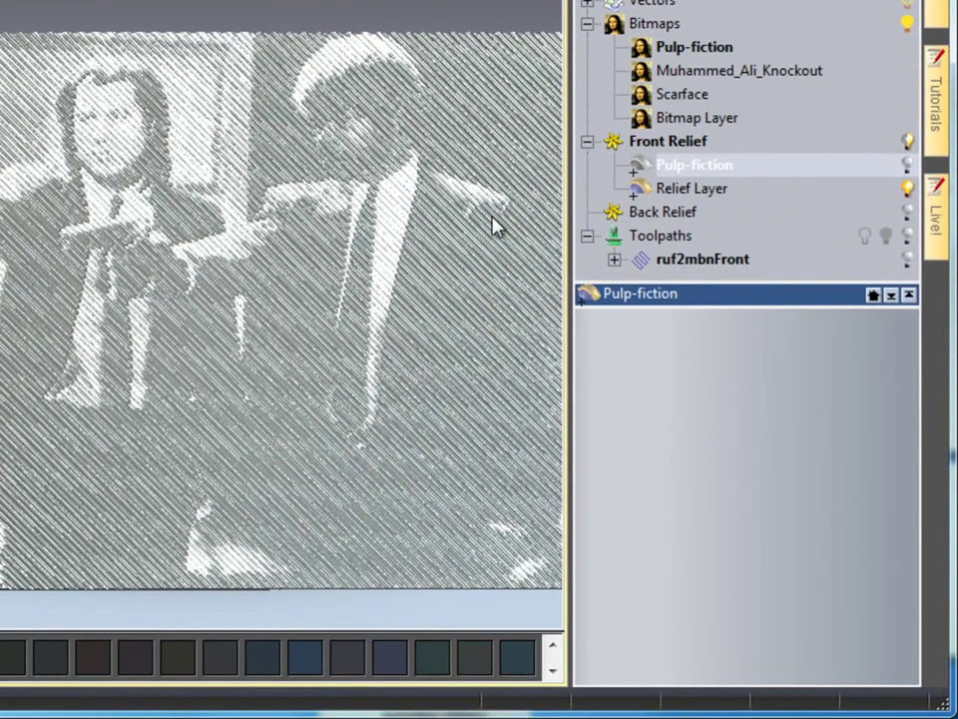
# Delete the toolpath simulation and select the Muhammed_Ali_Knockout bitmap
pyautogui.rightClick(661, 238)
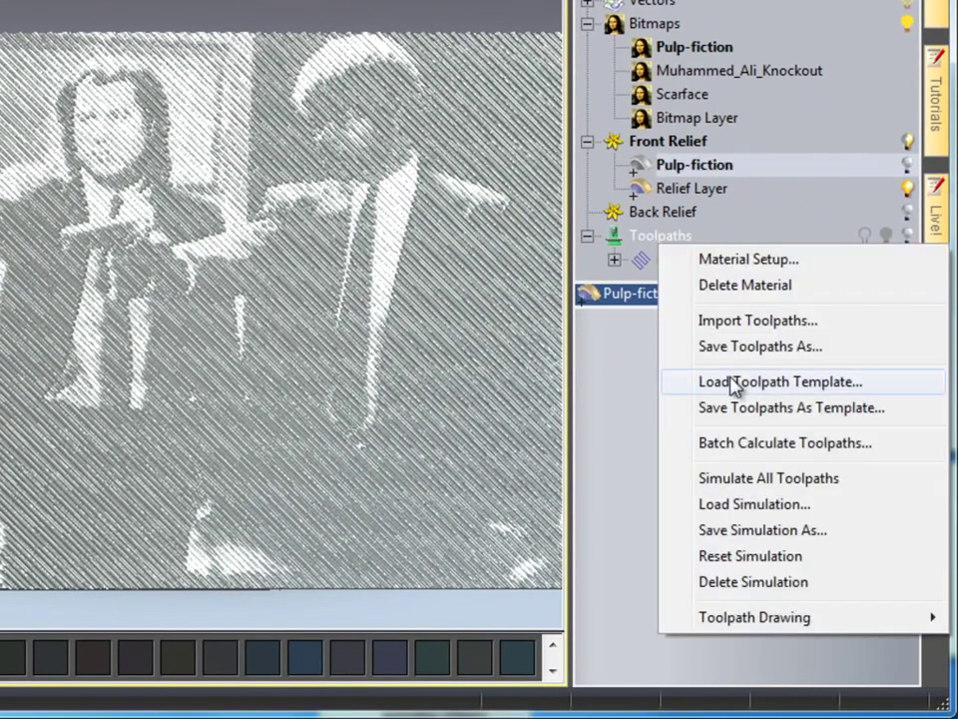
pyautogui.click(746, 584)
pyautogui.click(695, 71)
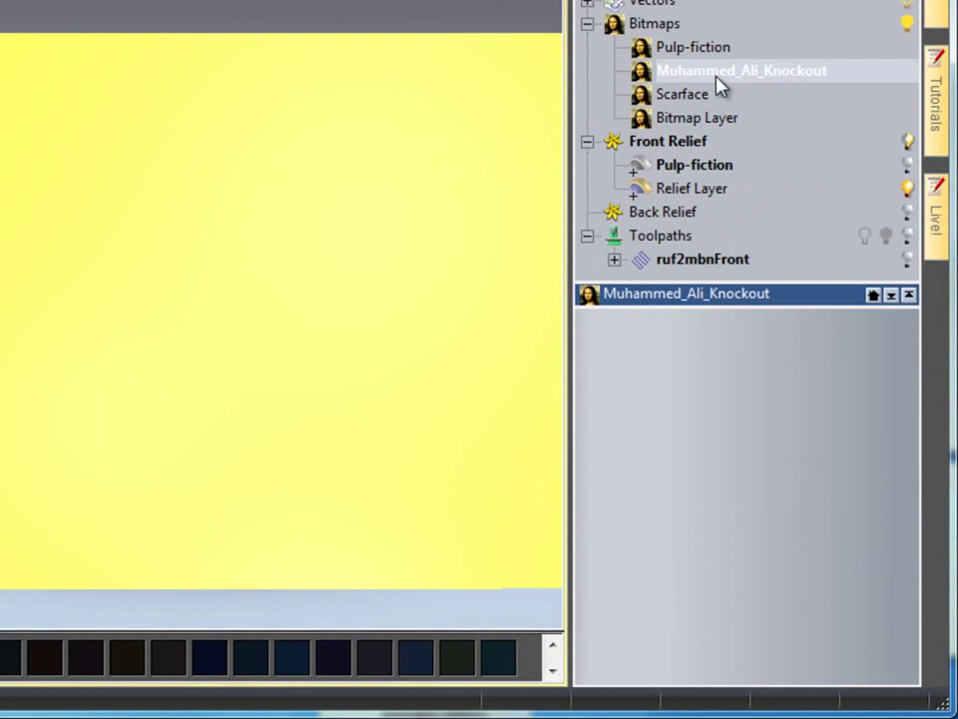
# Create a 3 mm high relief from the Muhammed_Ali_Knockout bitmap
pyautogui.rightClick(717, 80)
pyautogui.click(791, 247)
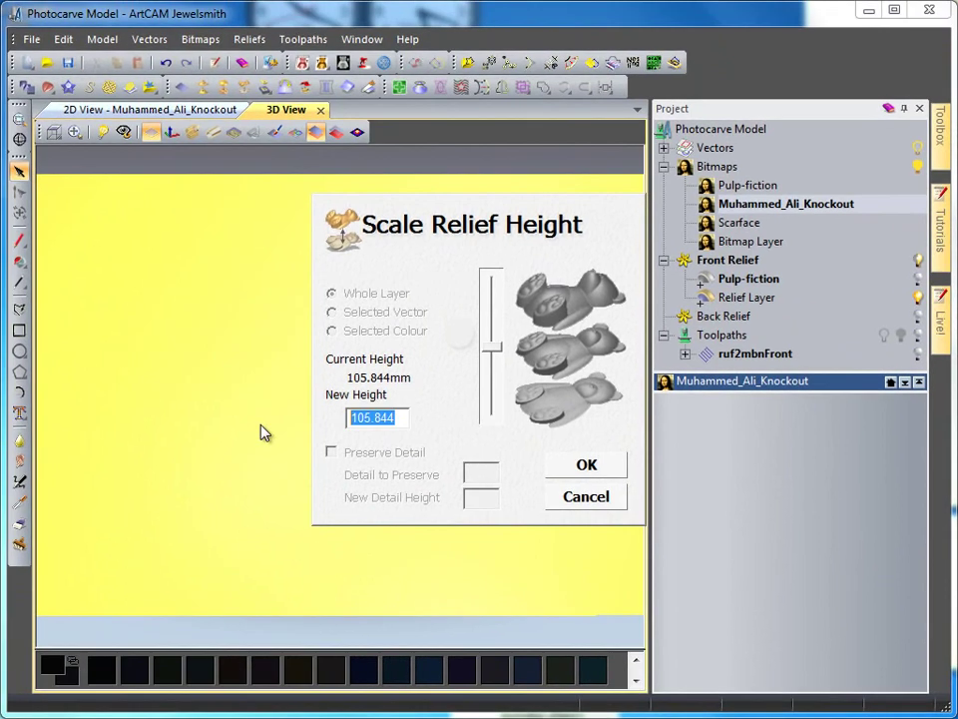
pyautogui.write('3')
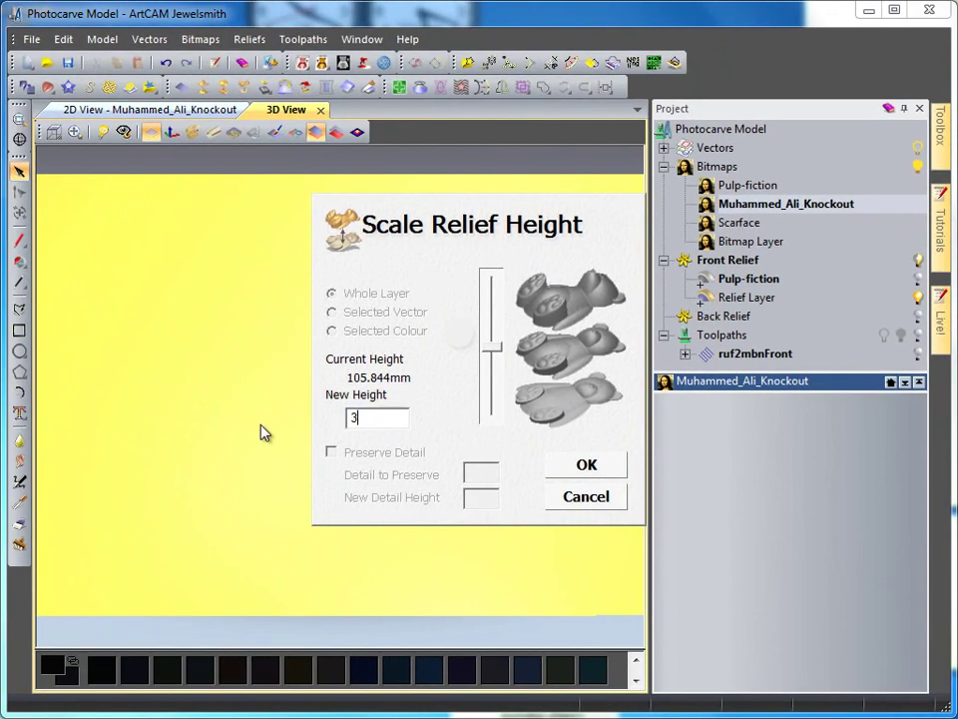
pyautogui.click(585, 467)
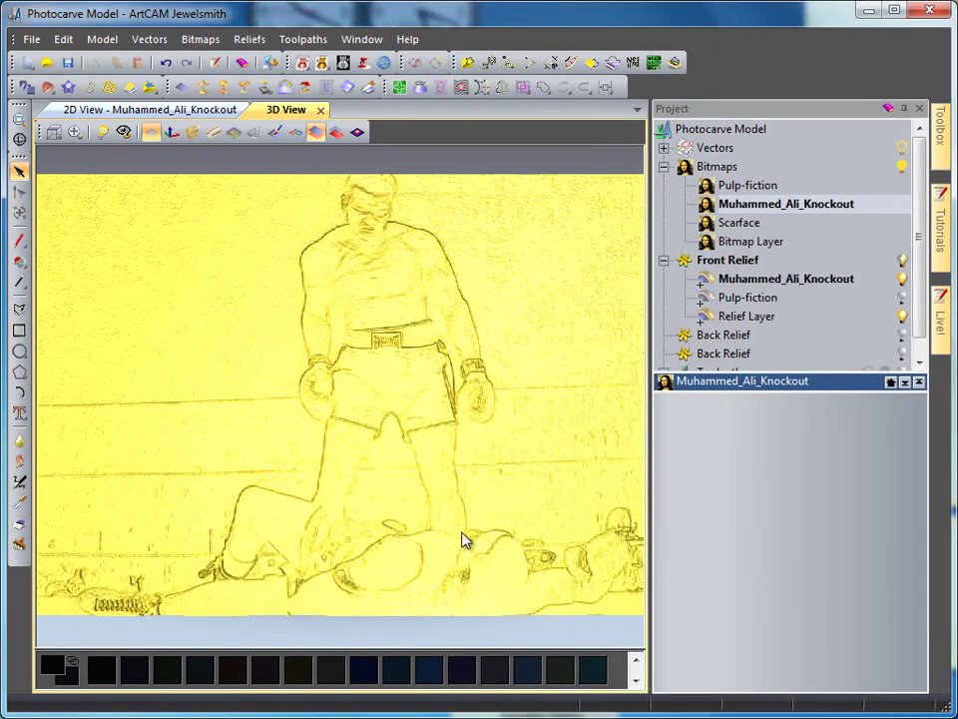
# Tilt the new relief to check its depth and make the Relief Layer visible
pyautogui.moveTo(405, 539); pyautogui.dragTo(380, 552)
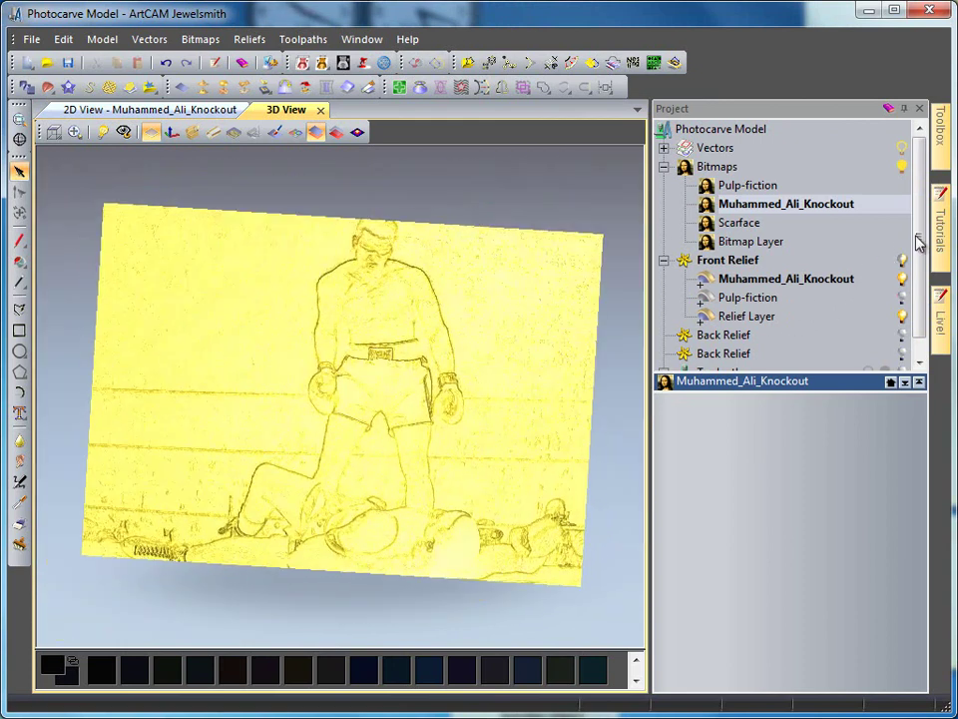
pyautogui.moveTo(917, 242); pyautogui.dragTo(917, 292)
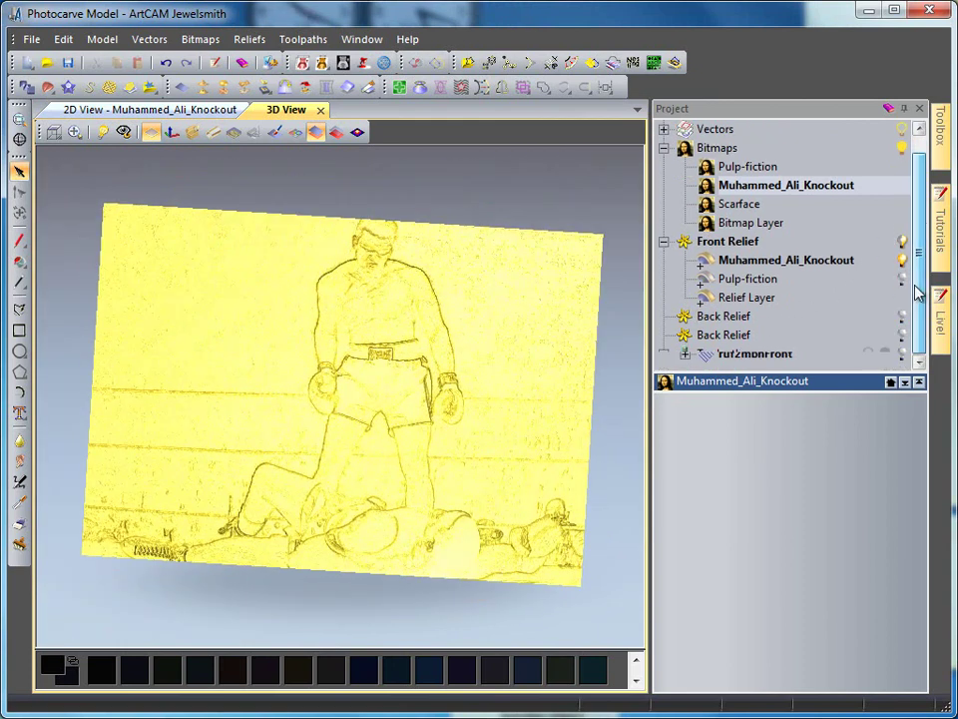
pyautogui.click(902, 296)
# Edit ruf2mbnFront into a 90° raster toolpath named MUHAMMED ALI and calculate it
pyautogui.click(732, 362)
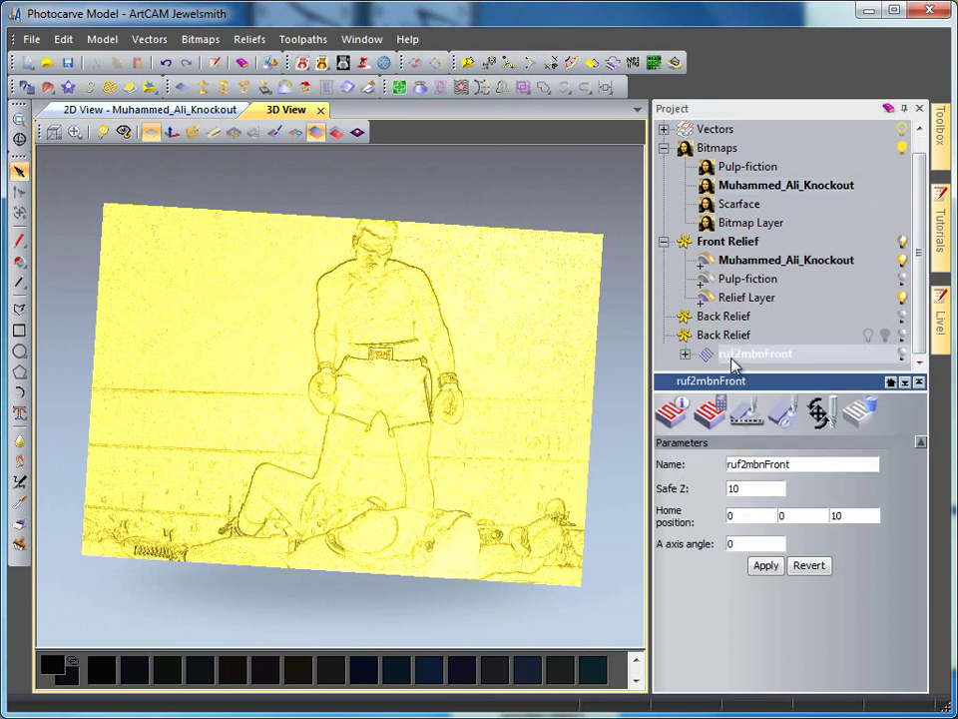
pyautogui.doubleClick(731, 361)
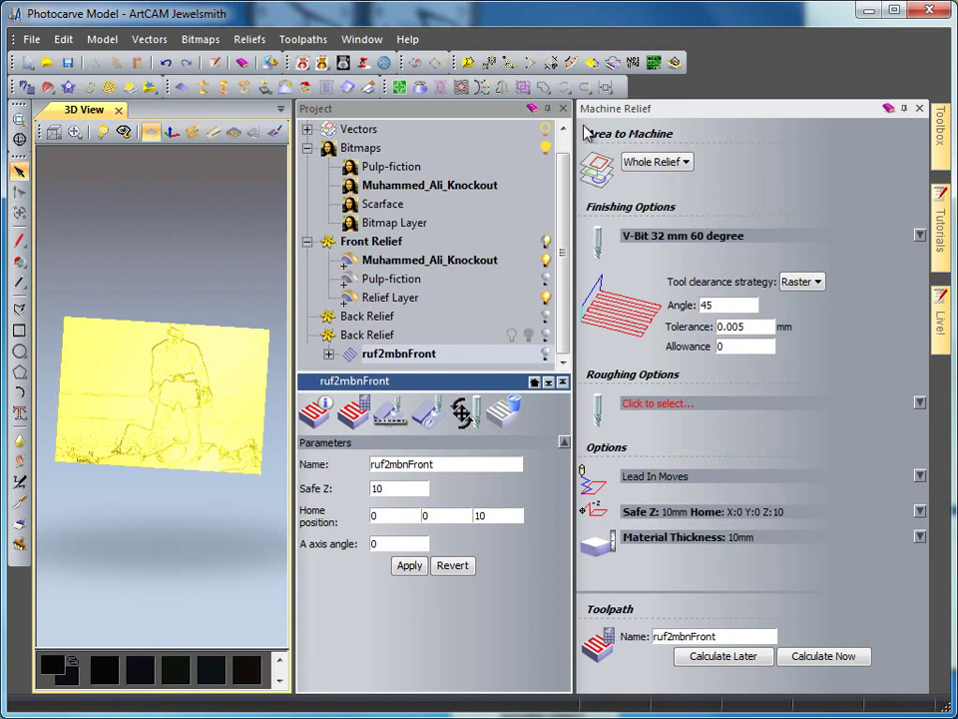
pyautogui.click(547, 108)
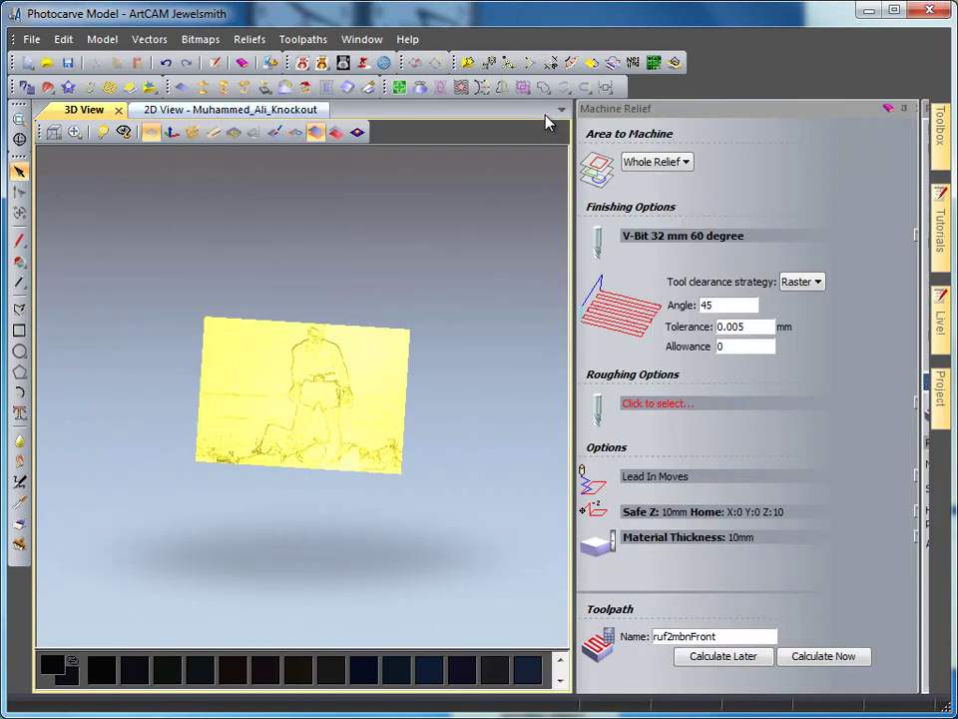
pyautogui.doubleClick(734, 635)
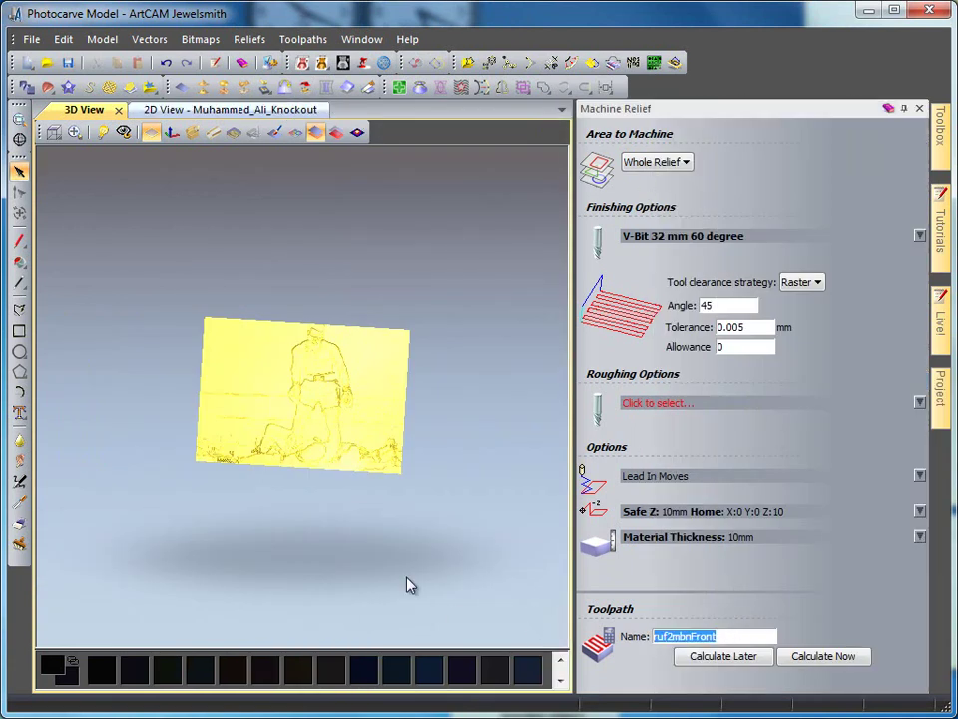
pyautogui.write('MUHAMMED ALI')
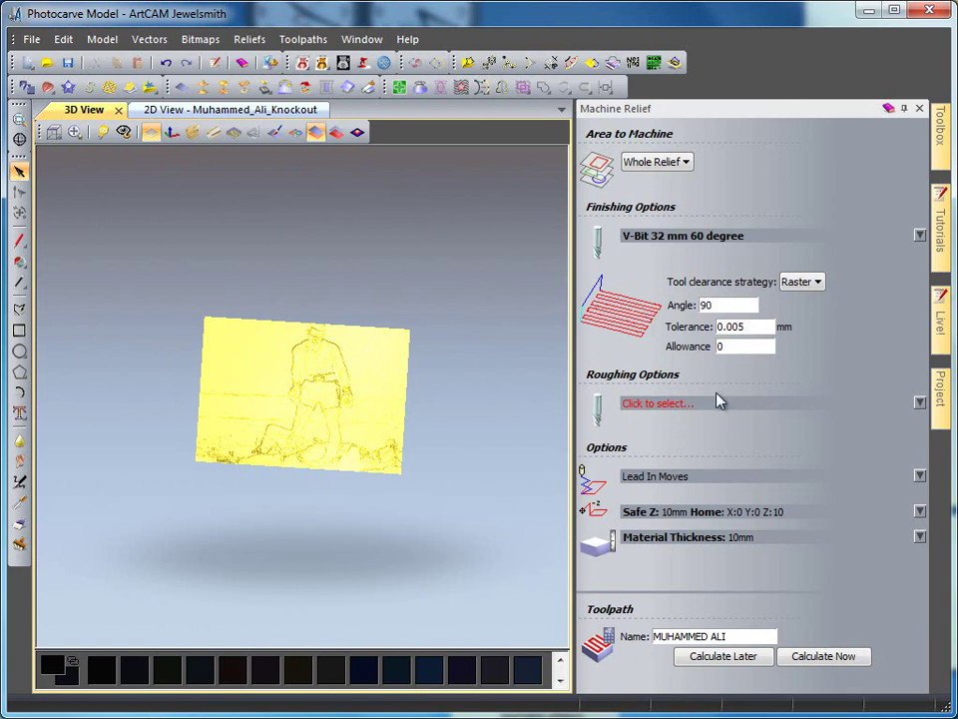
pyautogui.click(825, 661)
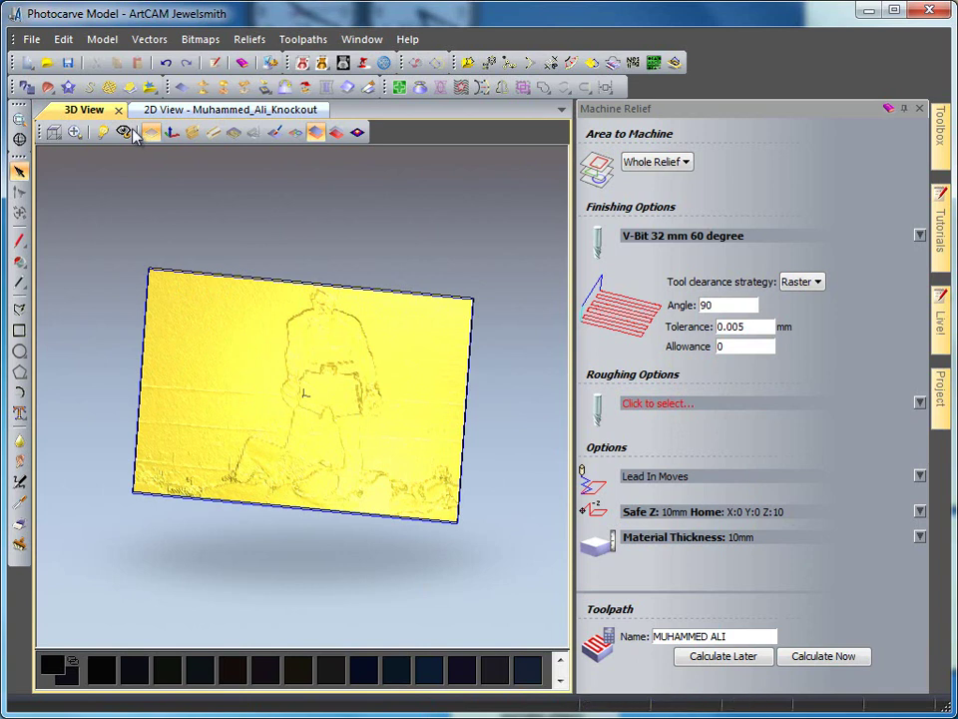
pyautogui.click(54, 131)
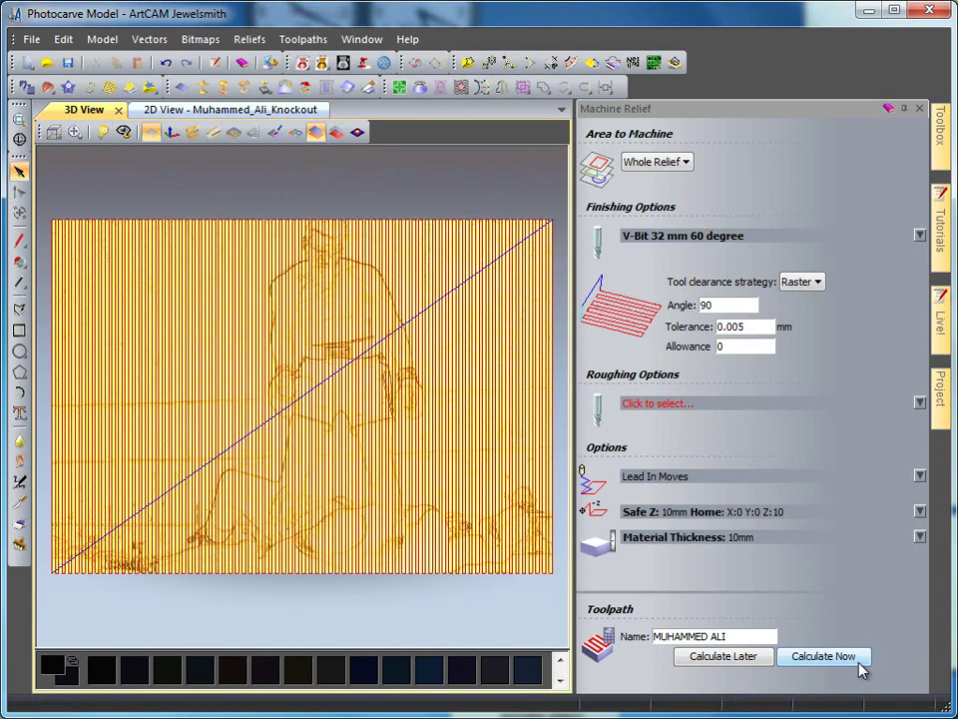
# Dock the project tree in place of Machine Relief and enlarge it to list both toolpaths
pyautogui.click(903, 108)
pyautogui.moveTo(948, 402)
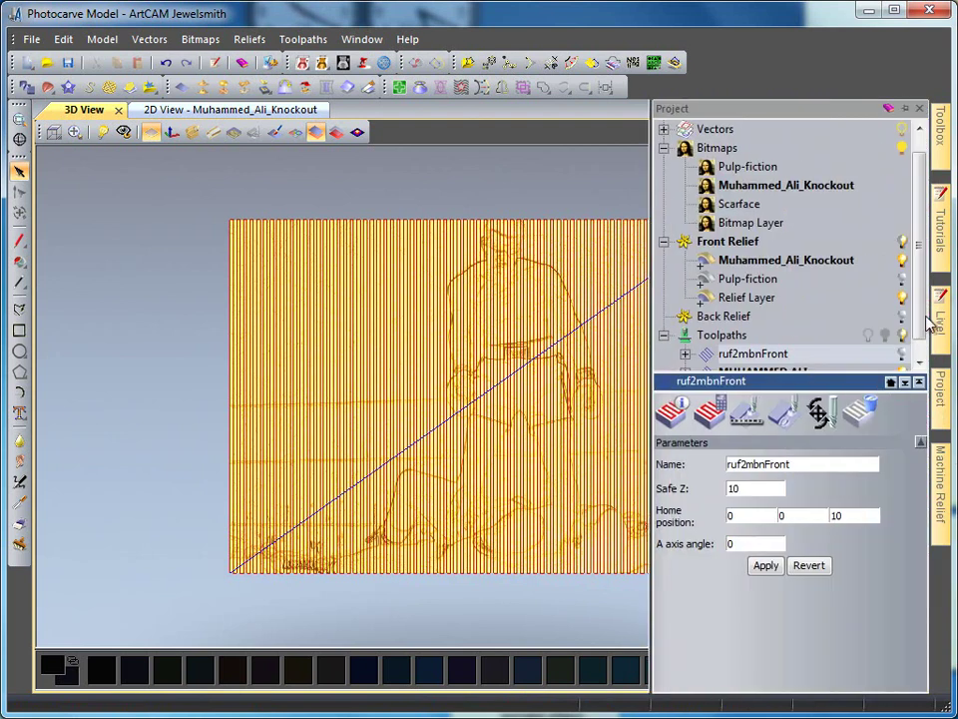
pyautogui.click(904, 108)
pyautogui.moveTo(773, 386); pyautogui.dragTo(776, 544)
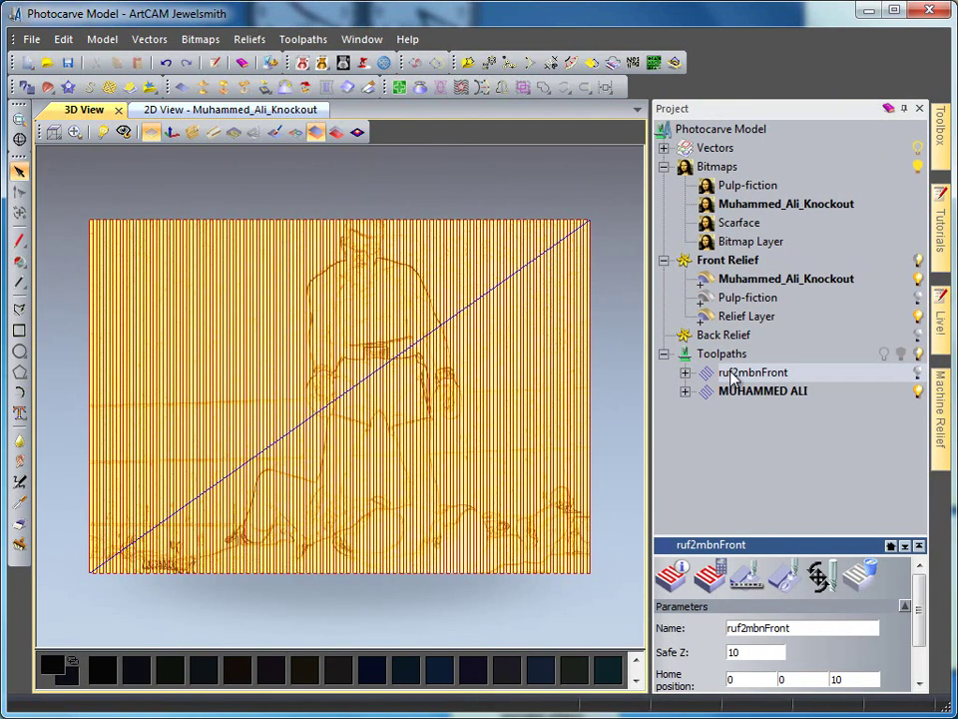
# Start a simulation of the MUHAMMED ALI toolpath
pyautogui.click(738, 397)
pyautogui.rightClick(739, 399)
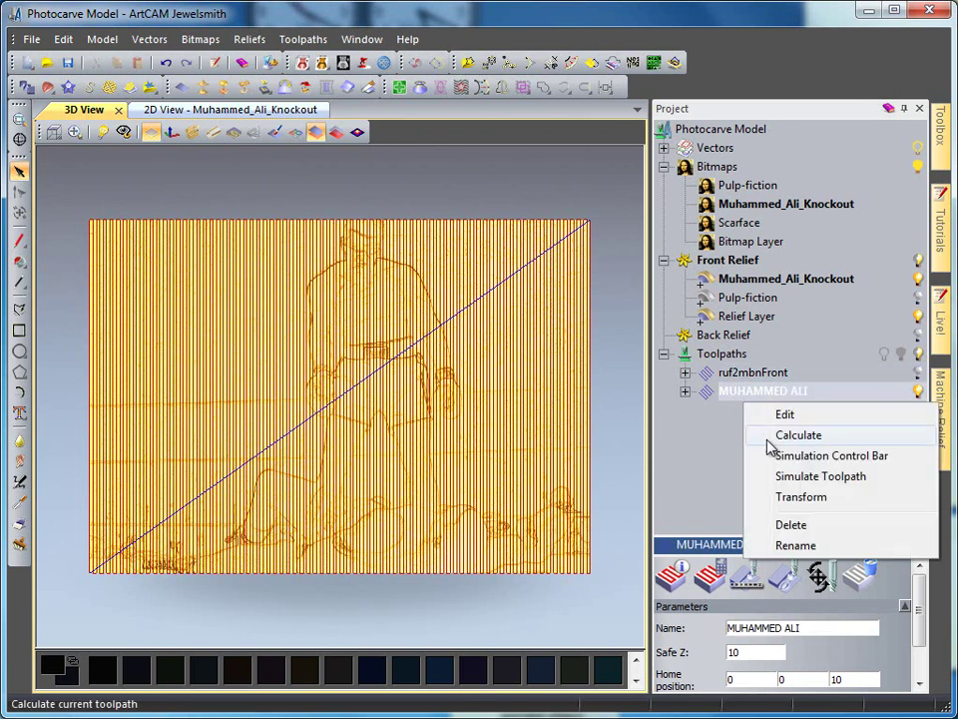
pyautogui.click(805, 477)
# Accept the block definition to run the simulation, then orbit the carved block
pyautogui.click(411, 522)
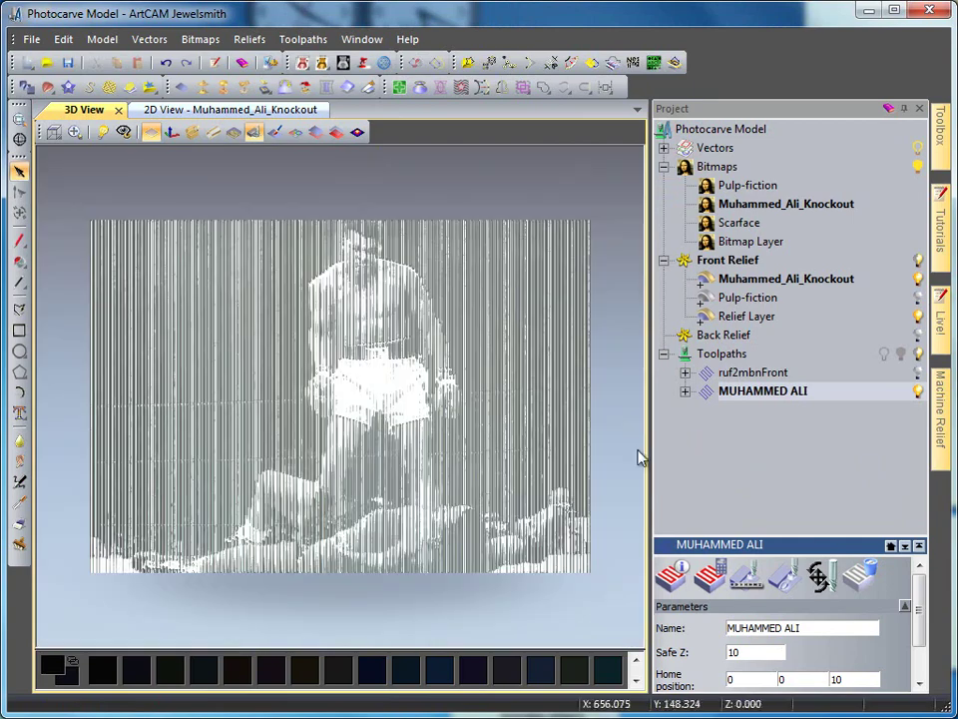
pyautogui.moveTo(422, 507); pyautogui.dragTo(273, 423)
pyautogui.moveTo(196, 473); pyautogui.dragTo(133, 161)
# View the carving straight along Z, zoom in, and tilt it nearly face-on
pyautogui.click(53, 139)
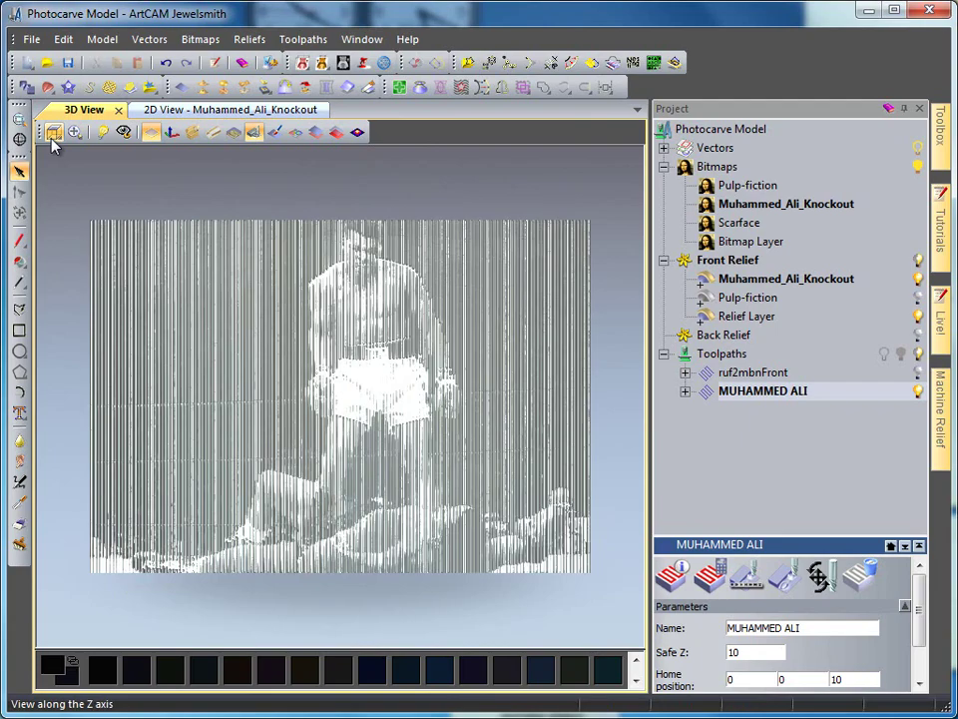
pyautogui.scroll(2, 365, 599)
pyautogui.moveTo(406, 588); pyautogui.dragTo(357, 593)
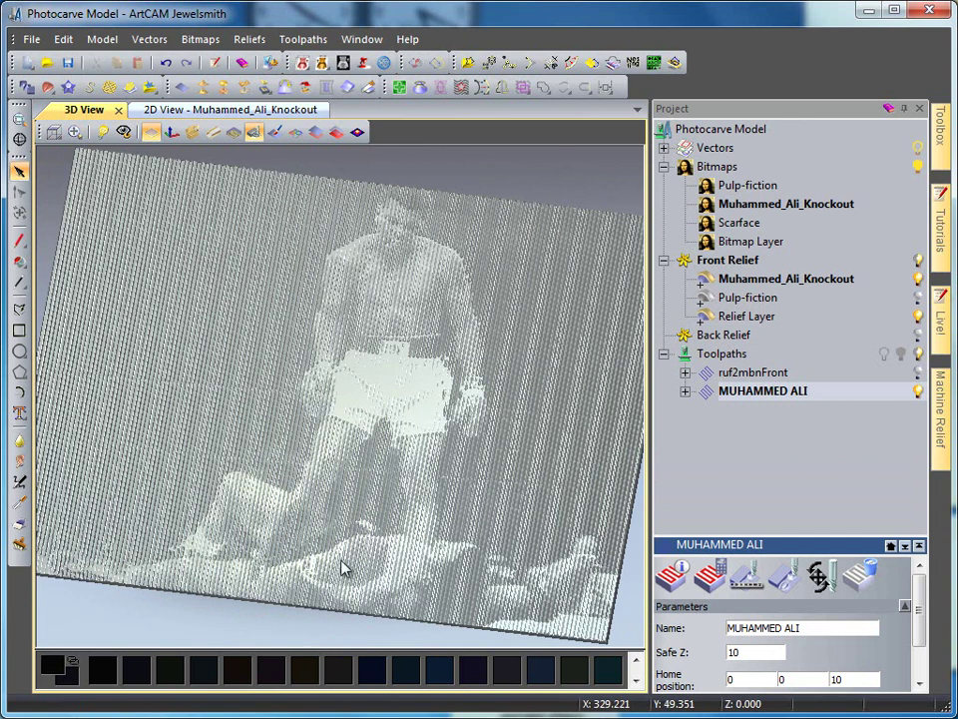
pyautogui.moveTo(292, 507); pyautogui.dragTo(292, 550)
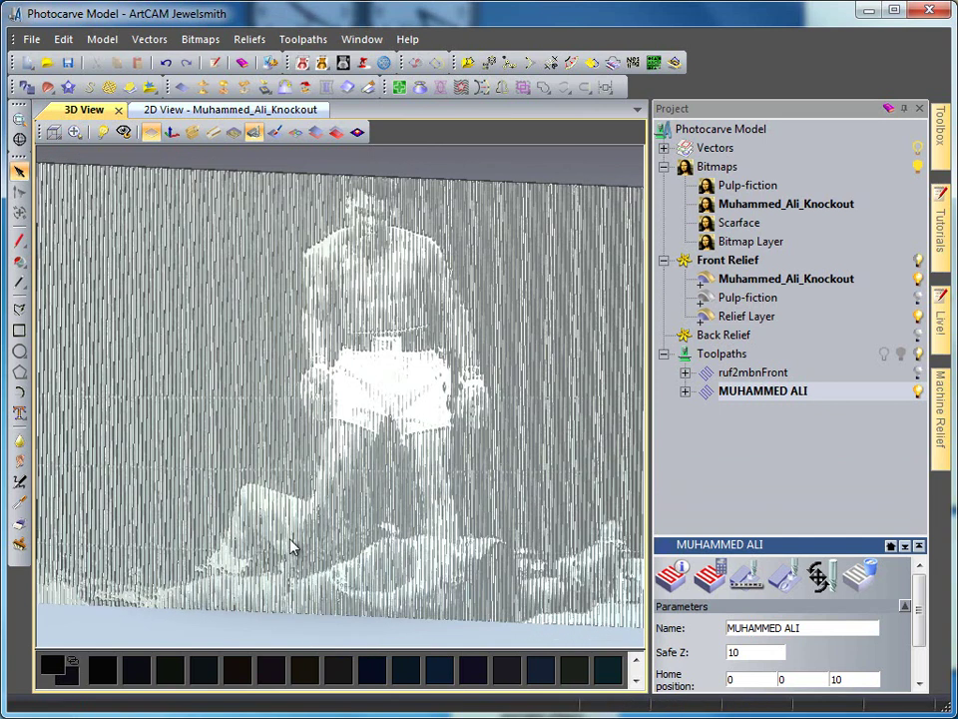